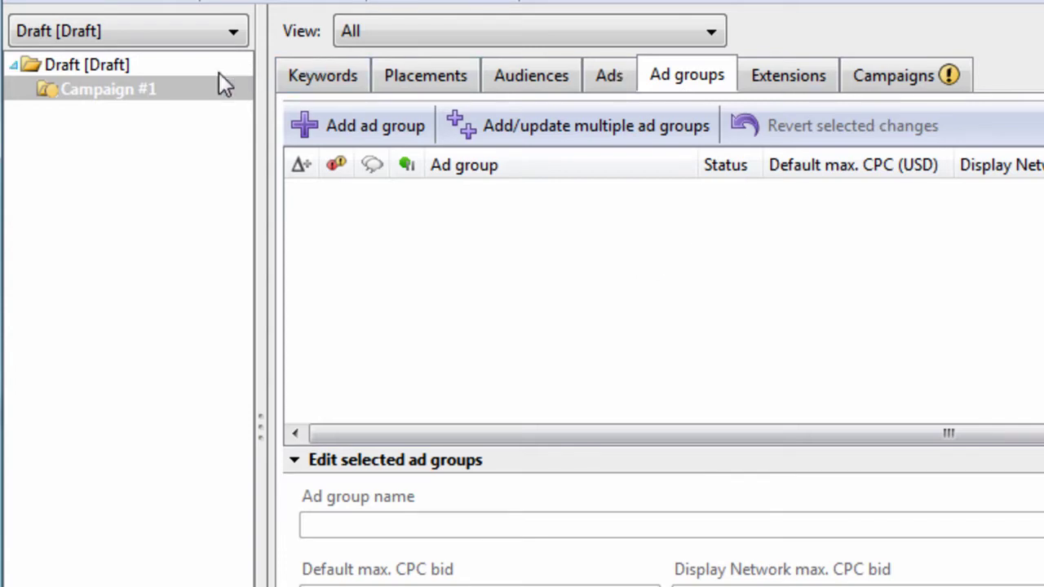
Add a new ad group to Campaign #1.
{"action": "left_click", "coordinate": [199, 98]}
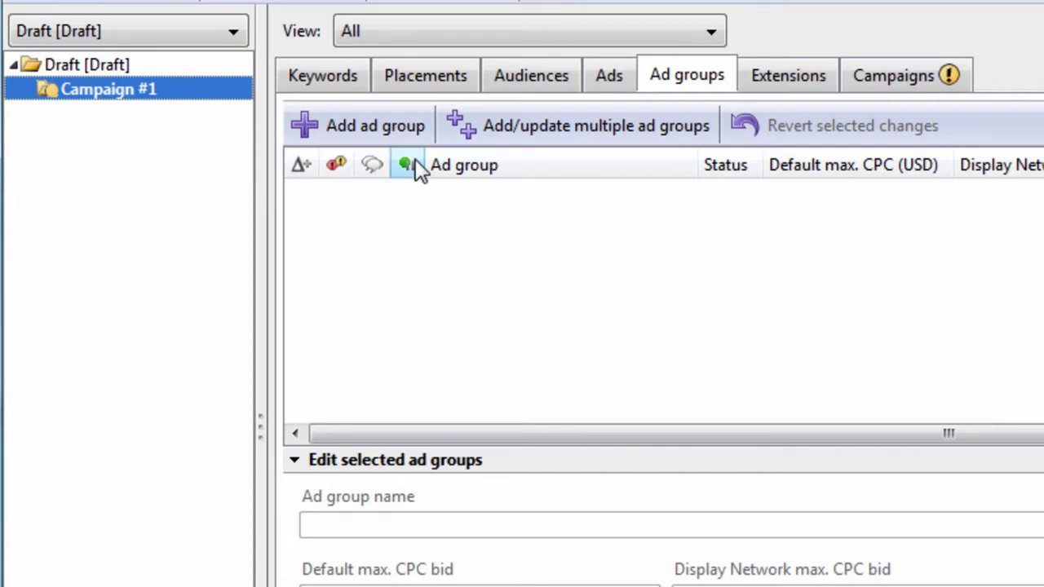
{"action": "left_click", "coordinate": [481, 228]}
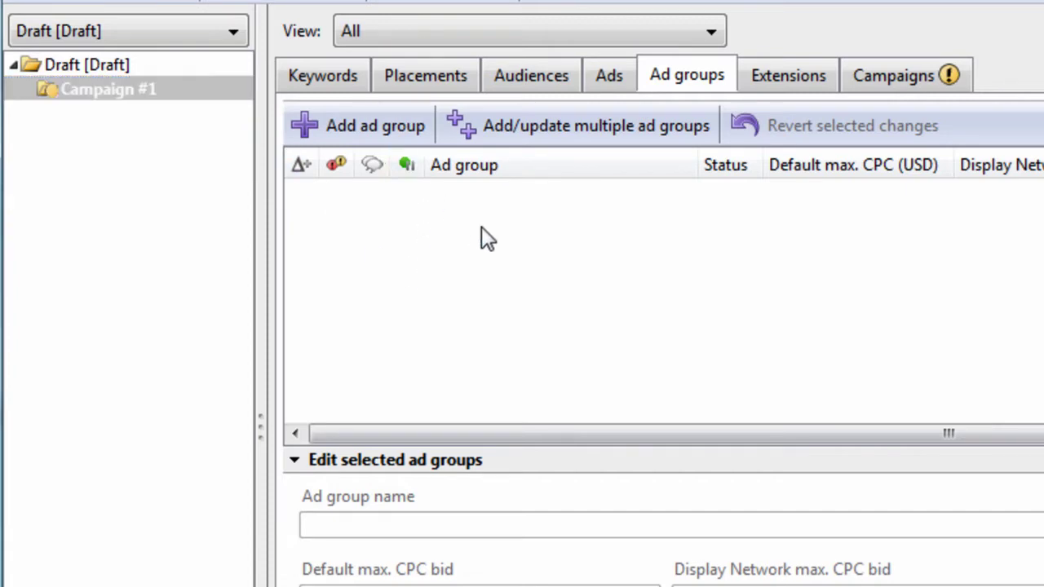
{"action": "left_click", "coordinate": [385, 131]}
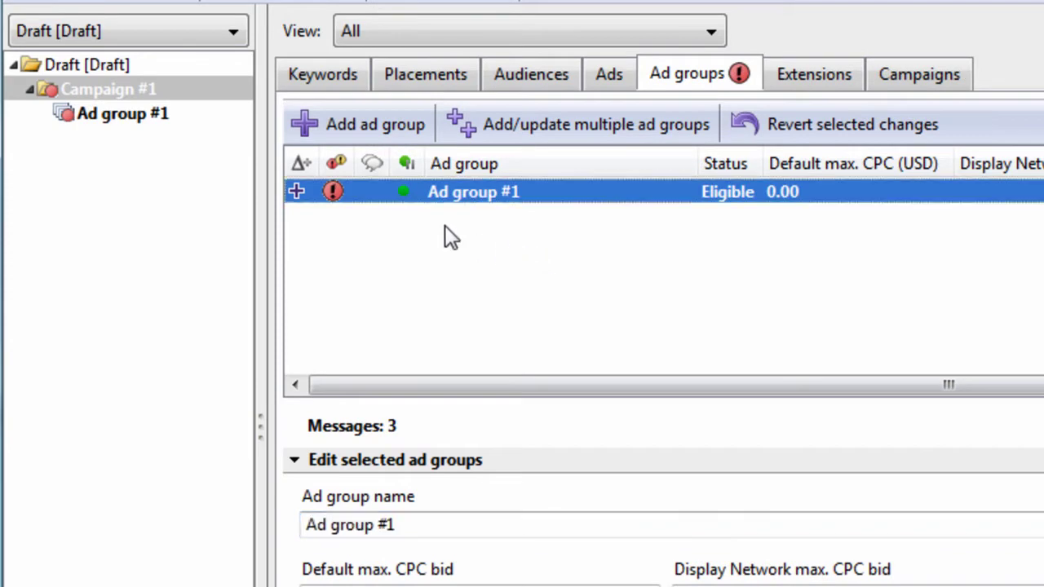
{"action": "left_click", "coordinate": [149, 114]}
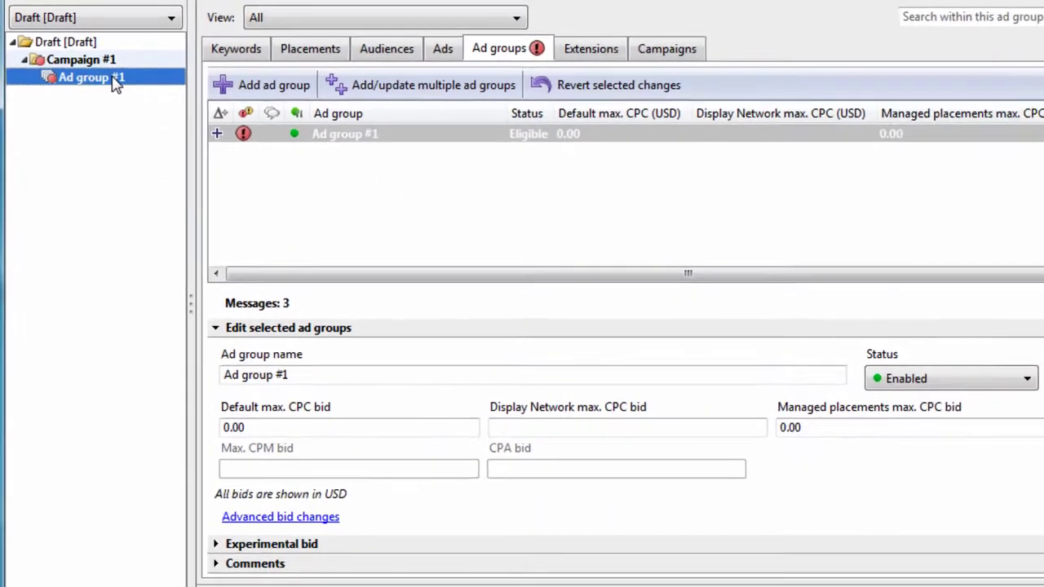
{"action": "left_click", "coordinate": [520, 219]}
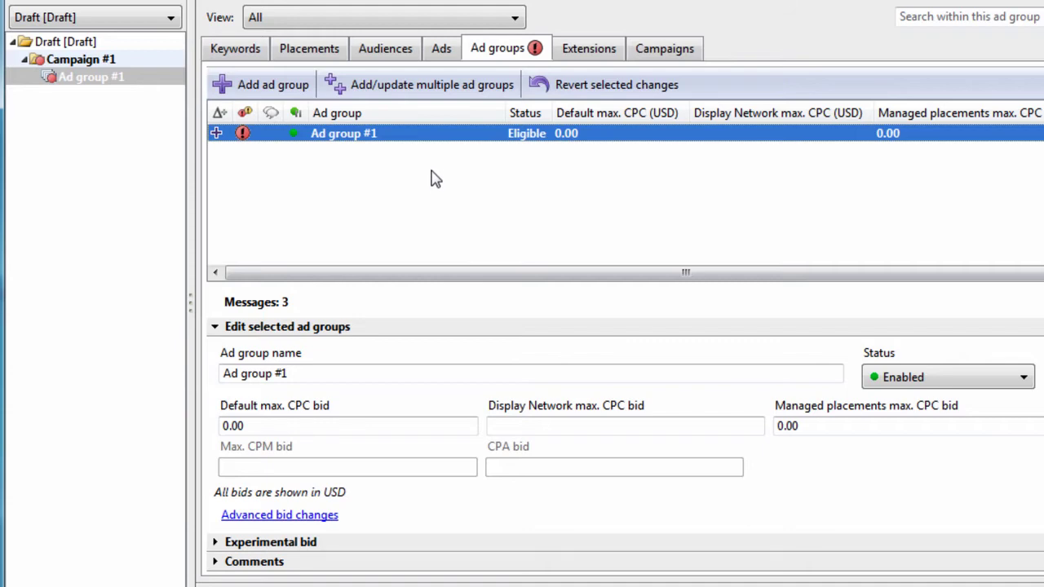
Add four more ad groups to Campaign #1 and open the name of Ad group #4 for editing.
{"action": "left_click", "coordinate": [275, 85]}
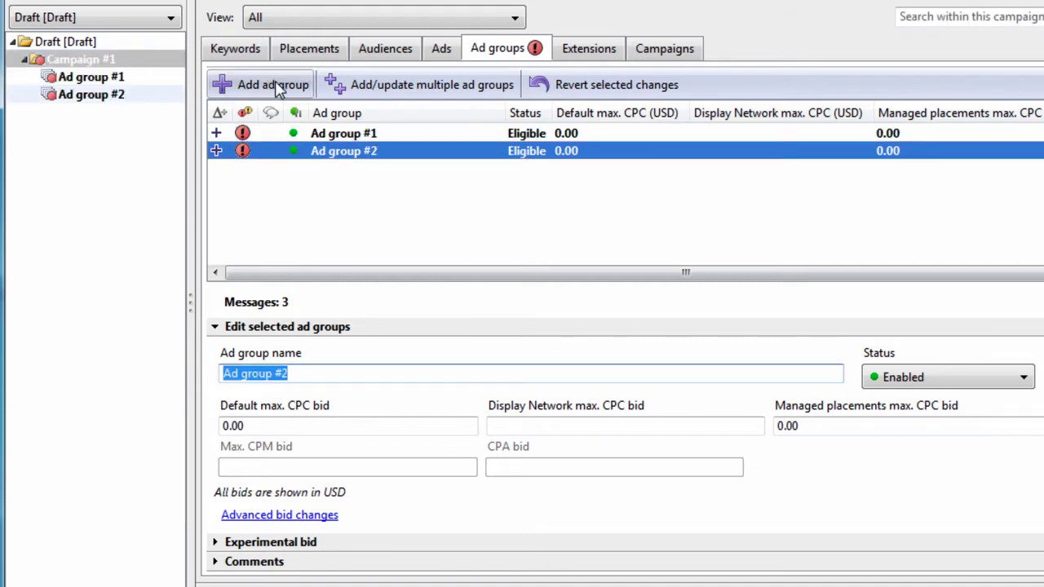
{"action": "left_click", "coordinate": [275, 85]}
{"action": "left_click", "coordinate": [275, 85]}
{"action": "left_click", "coordinate": [275, 85]}
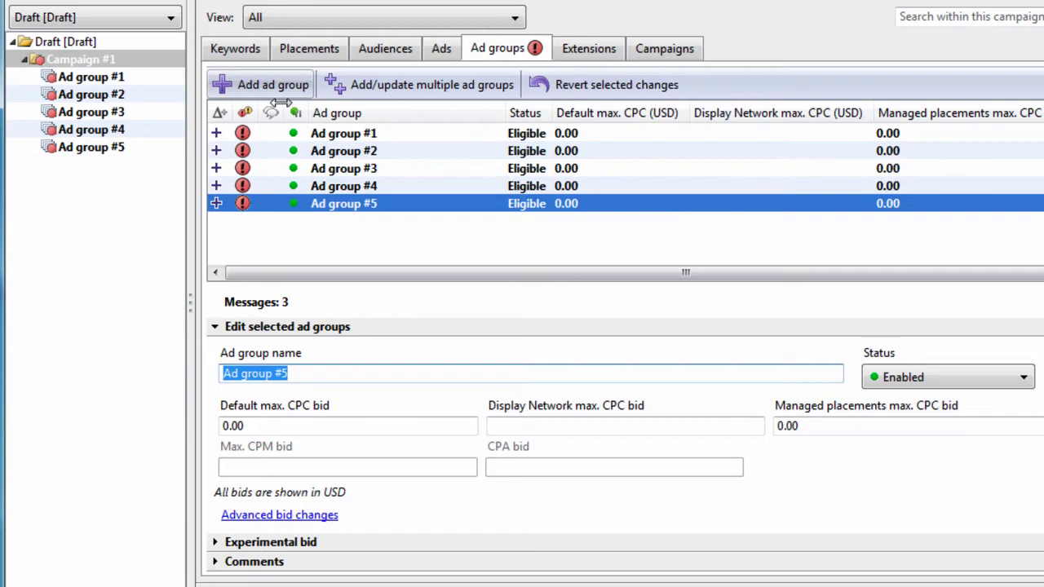
{"action": "left_click", "coordinate": [382, 186]}
{"action": "left_click", "coordinate": [385, 190]}
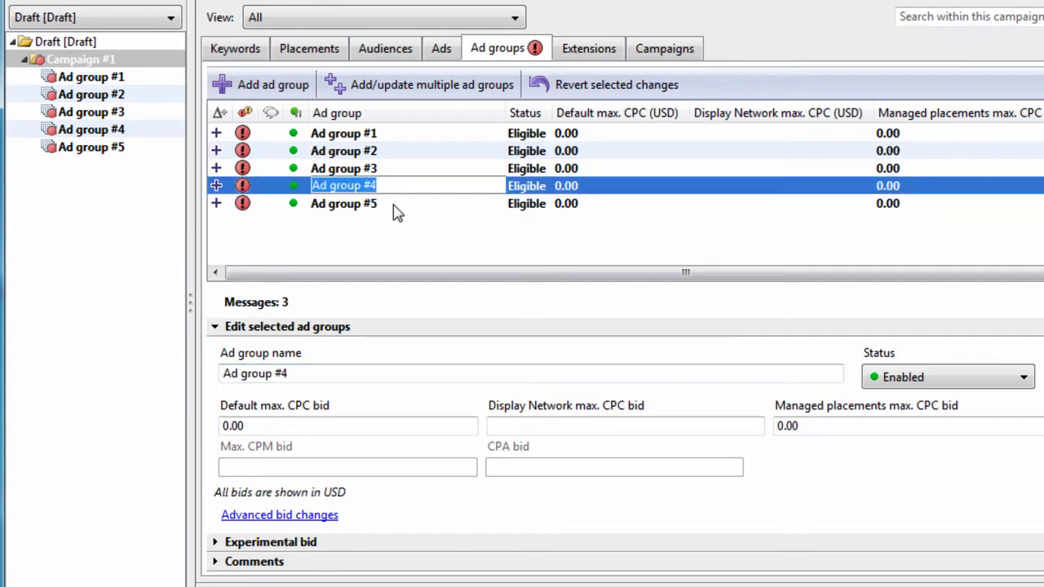
Set the default max. CPC bid of Ad group #1 to 2 USD.
{"action": "left_click", "coordinate": [378, 139]}
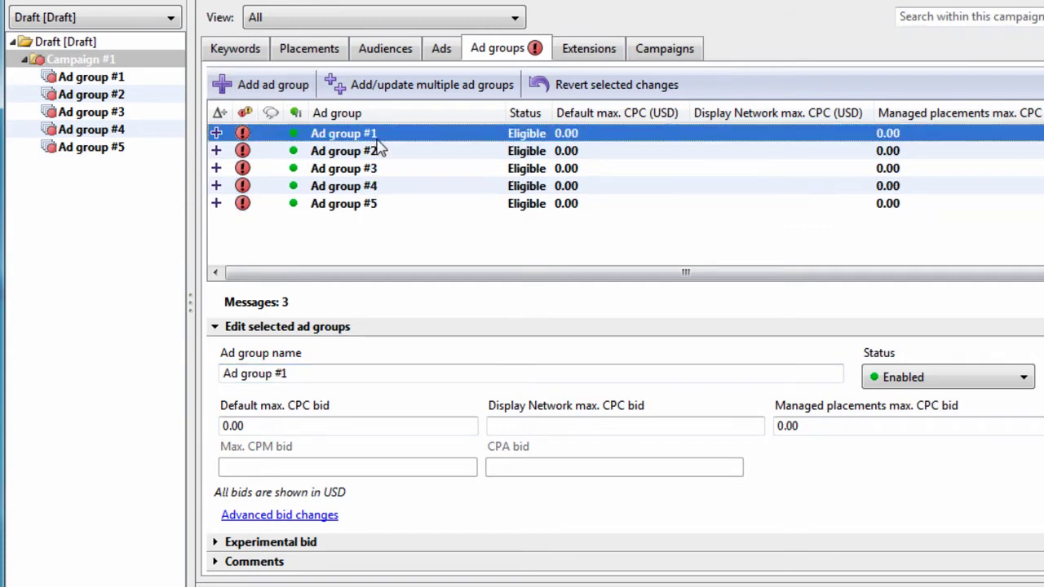
{"action": "left_click", "coordinate": [313, 373]}
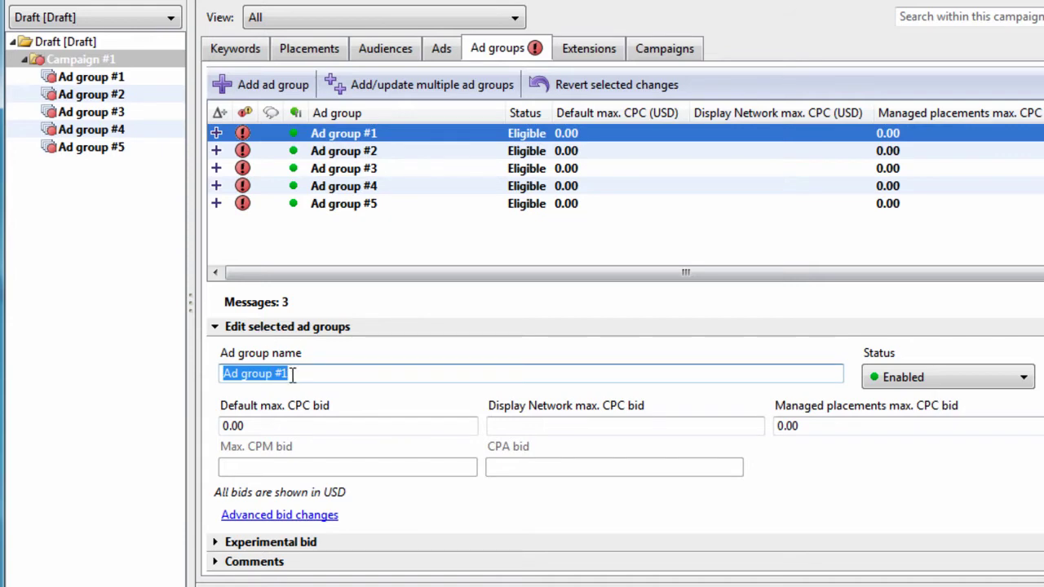
{"action": "left_click", "coordinate": [220, 425]}
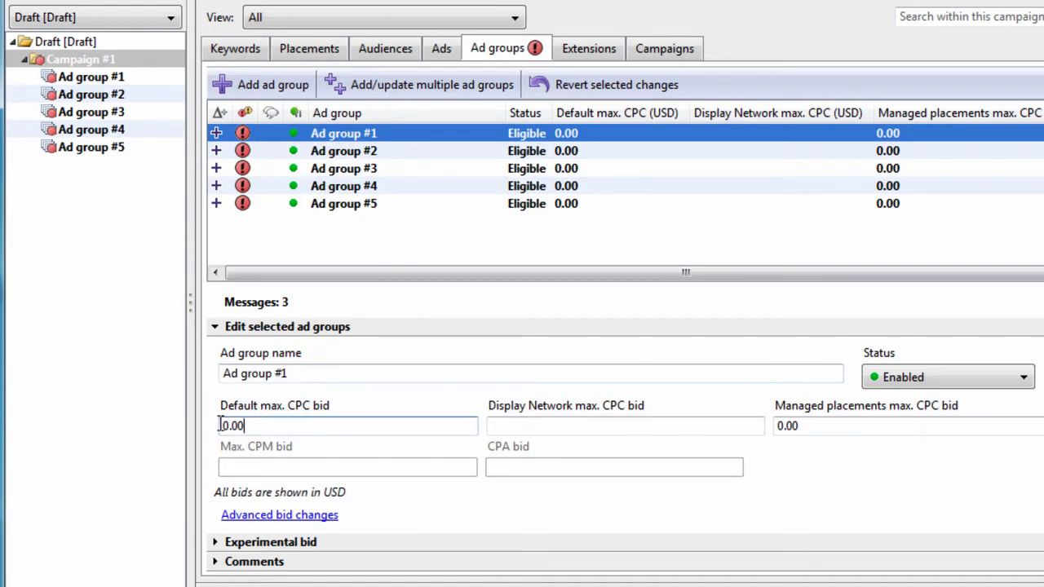
{"action": "double_click", "coordinate": [220, 425]}
{"action": "type", "text": "2"}
Select Ad group #2 through Ad group #5 together, and deselect them one by one.
{"action": "left_click", "coordinate": [443, 156]}
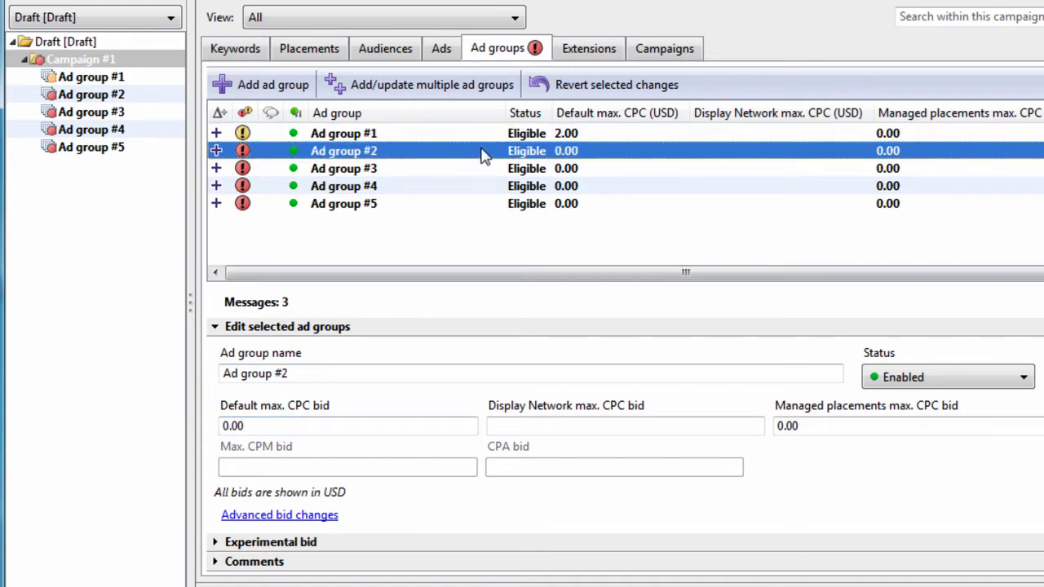
{"action": "left_click", "coordinate": [520, 211], "text": "shift"}
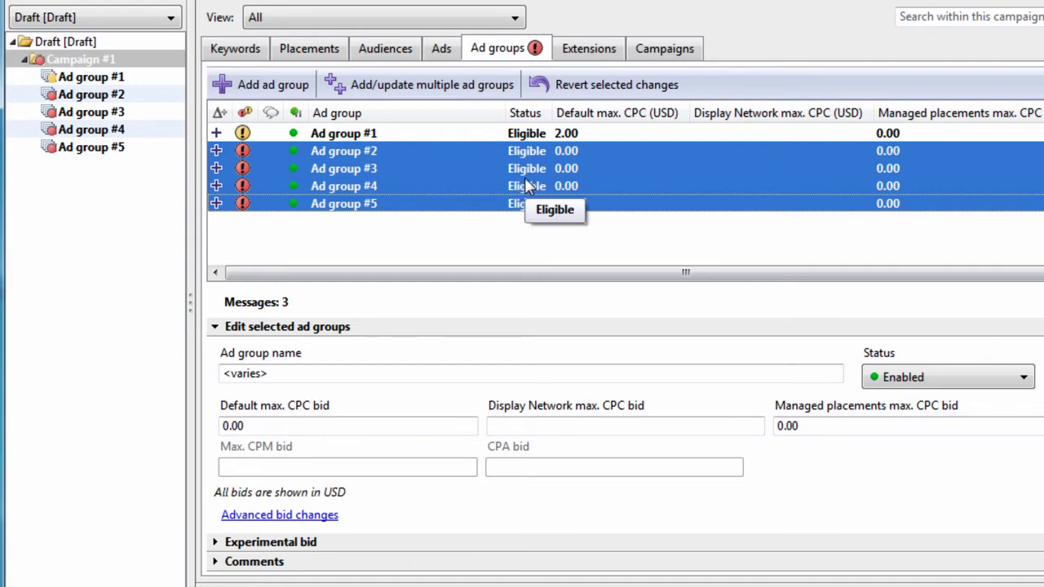
{"action": "left_click", "coordinate": [527, 173], "text": "ctrl"}
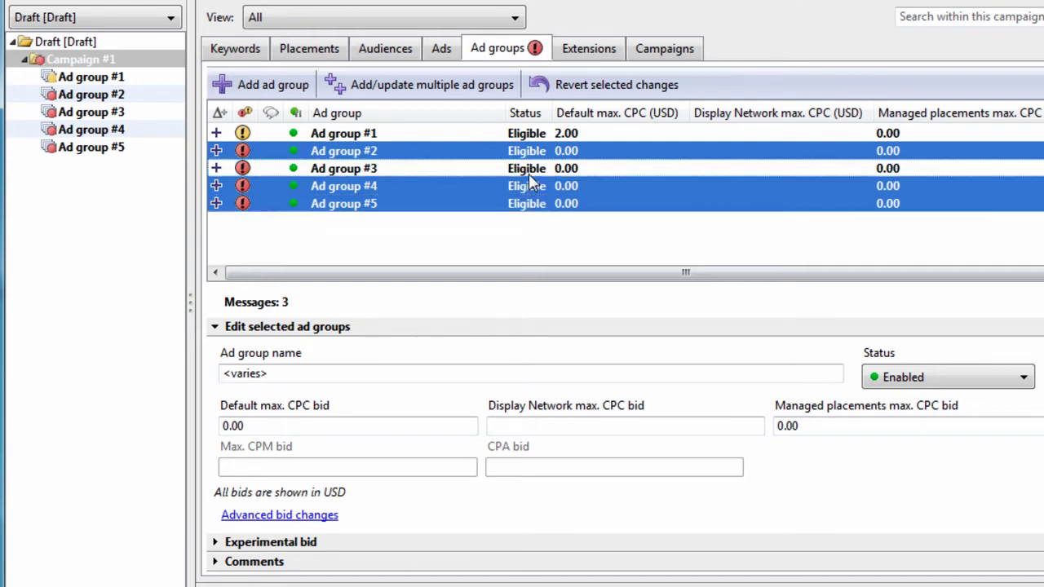
{"action": "left_click", "coordinate": [528, 189], "text": "ctrl"}
{"action": "left_click", "coordinate": [529, 205], "text": "ctrl"}
{"action": "left_click", "coordinate": [534, 155], "text": "ctrl"}
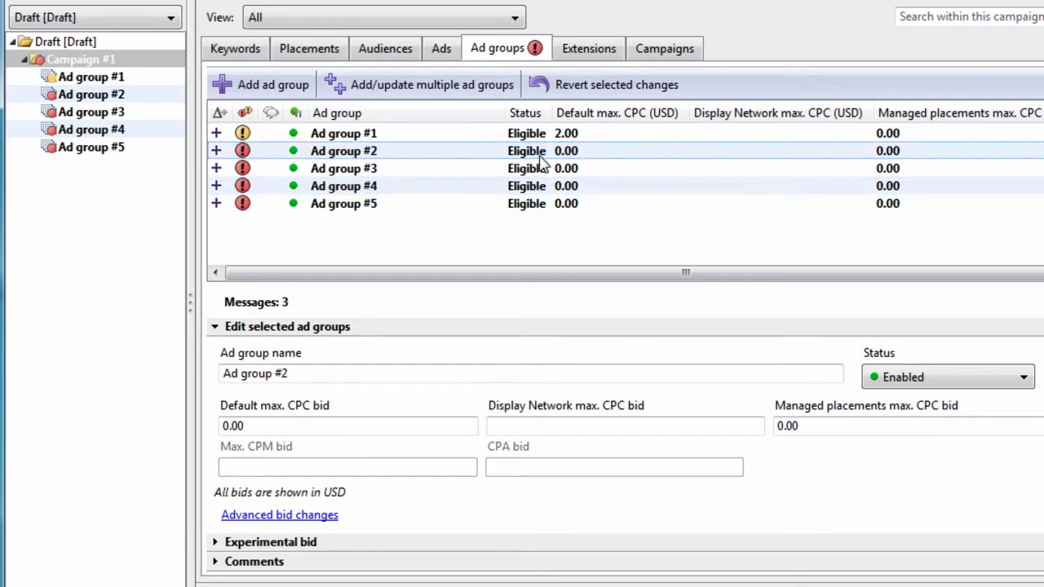
Sort the ad group list by name in descending order and return it to ascending order.
{"action": "left_click", "coordinate": [478, 121]}
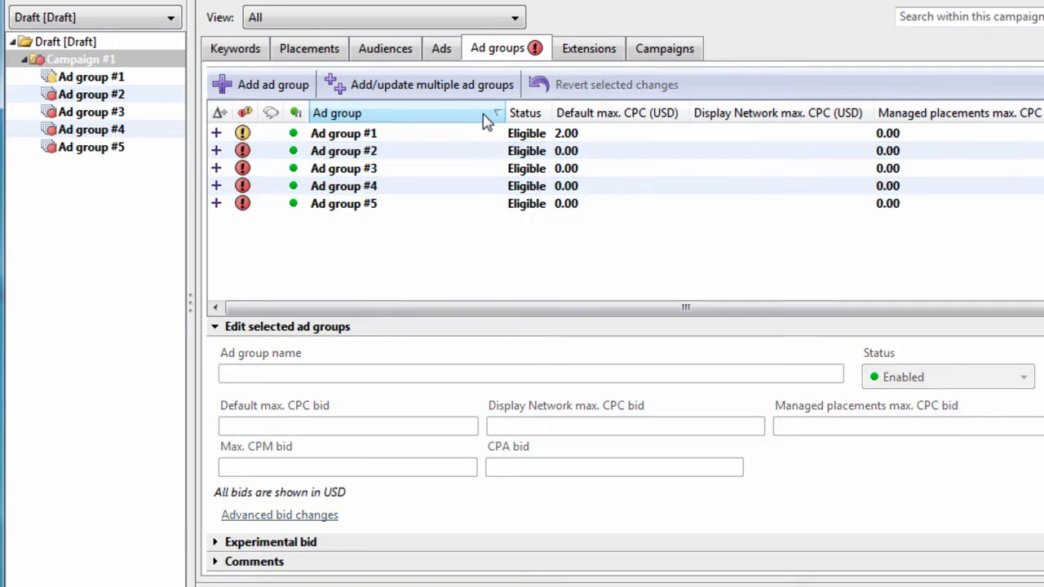
{"action": "left_click", "coordinate": [486, 121]}
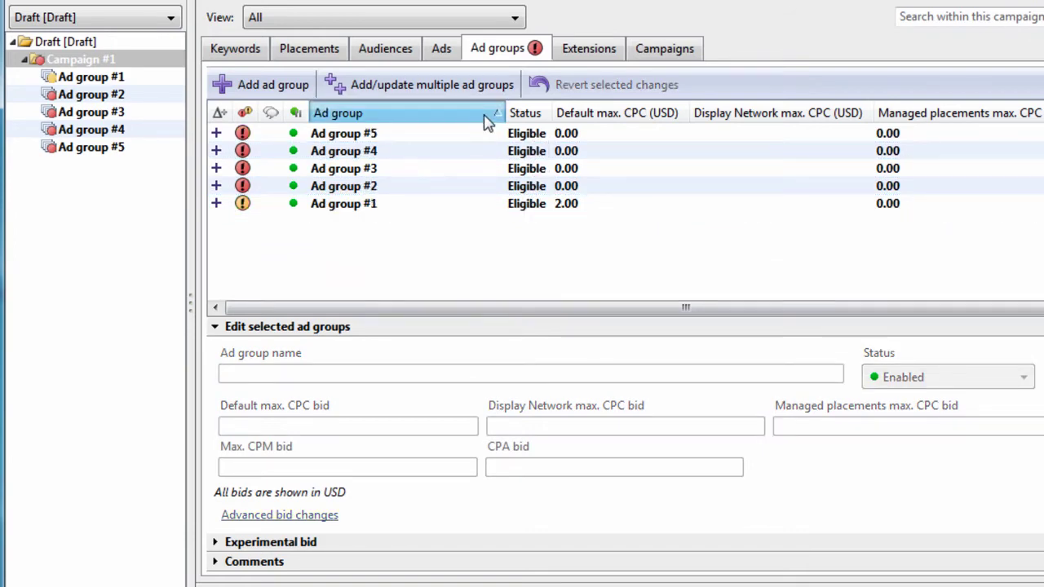
{"action": "left_click", "coordinate": [485, 122]}
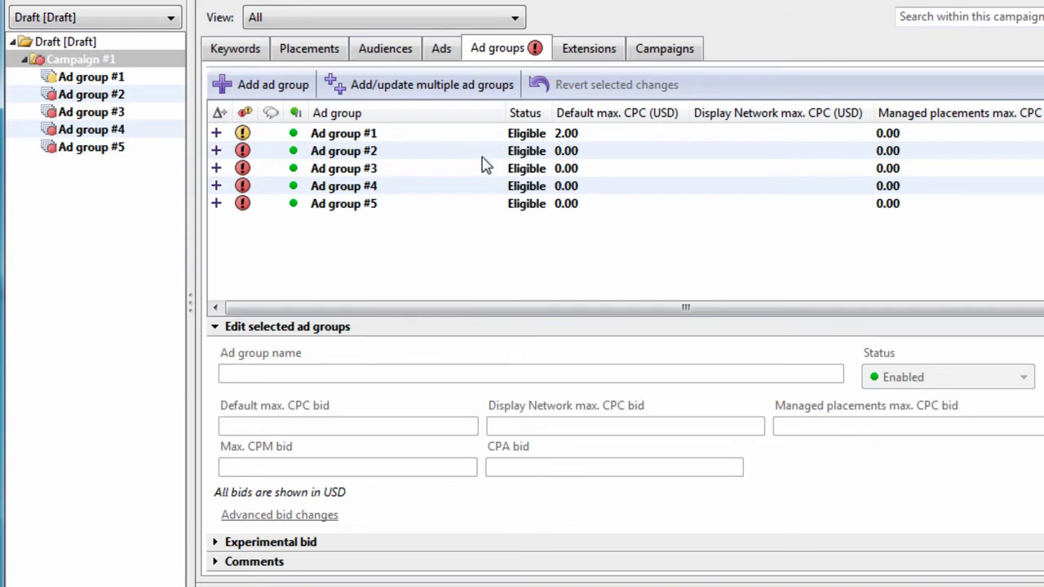
Delete Ad group #2 and Ad group #5 together, and remove Ad group #4 and Ad group #3 individually.
{"action": "left_click", "coordinate": [482, 155]}
{"action": "left_click", "coordinate": [475, 204], "text": "ctrl"}
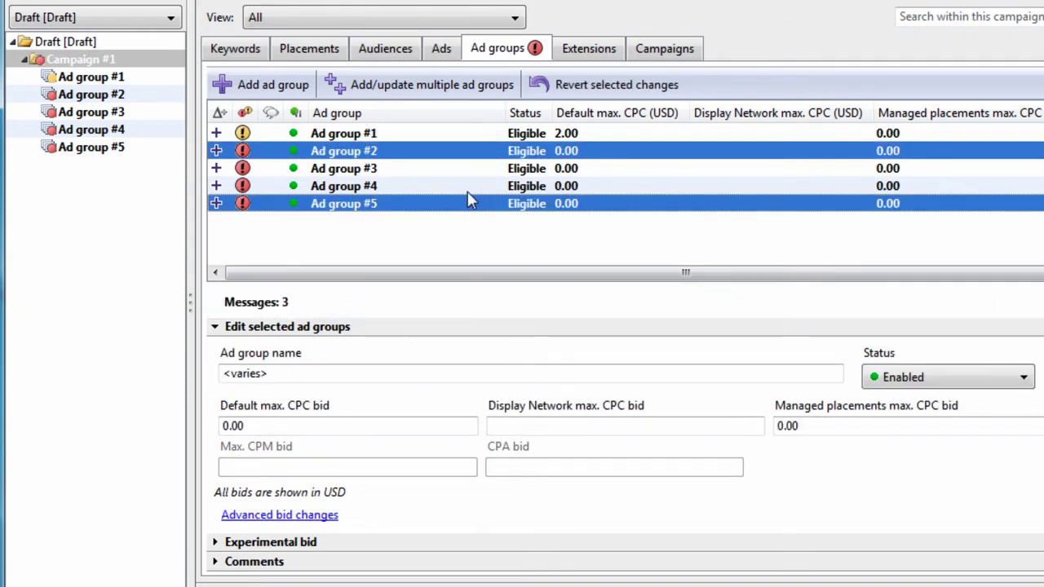
{"action": "key", "text": "Delete"}
{"action": "left_click", "coordinate": [461, 169]}
{"action": "key", "text": "Delete"}
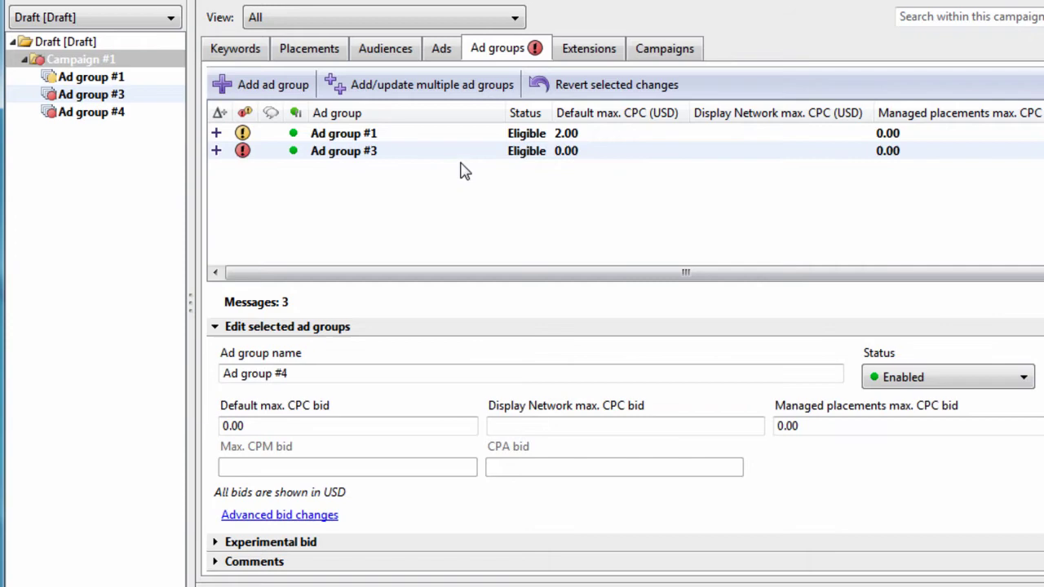
{"action": "left_click", "coordinate": [465, 155]}
{"action": "key", "text": "Delete"}
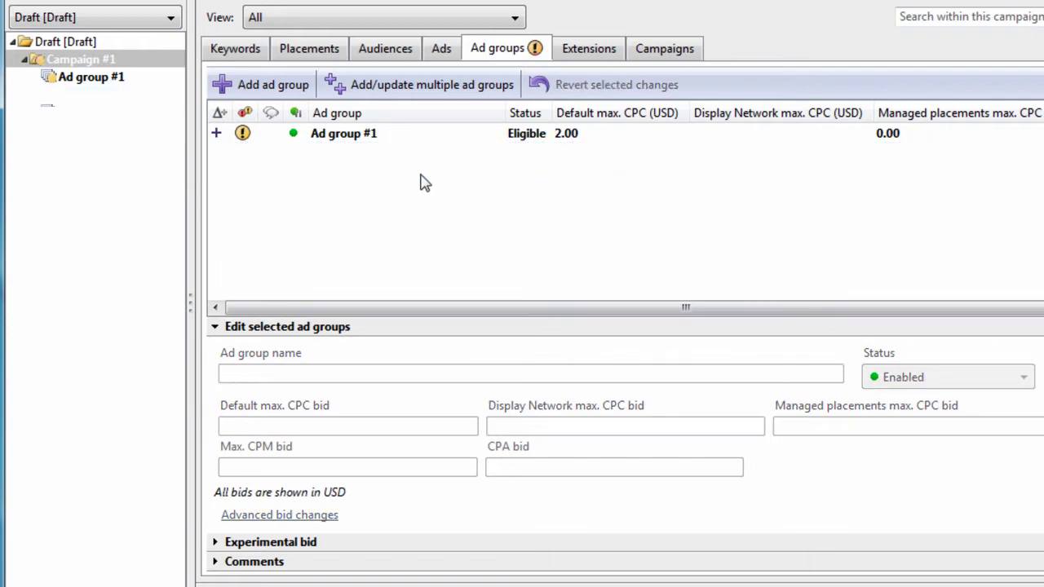
Review the default, Display Network and managed placements bid settings of Ad group #1 and its experimental bid options.
{"action": "left_click", "coordinate": [387, 139]}
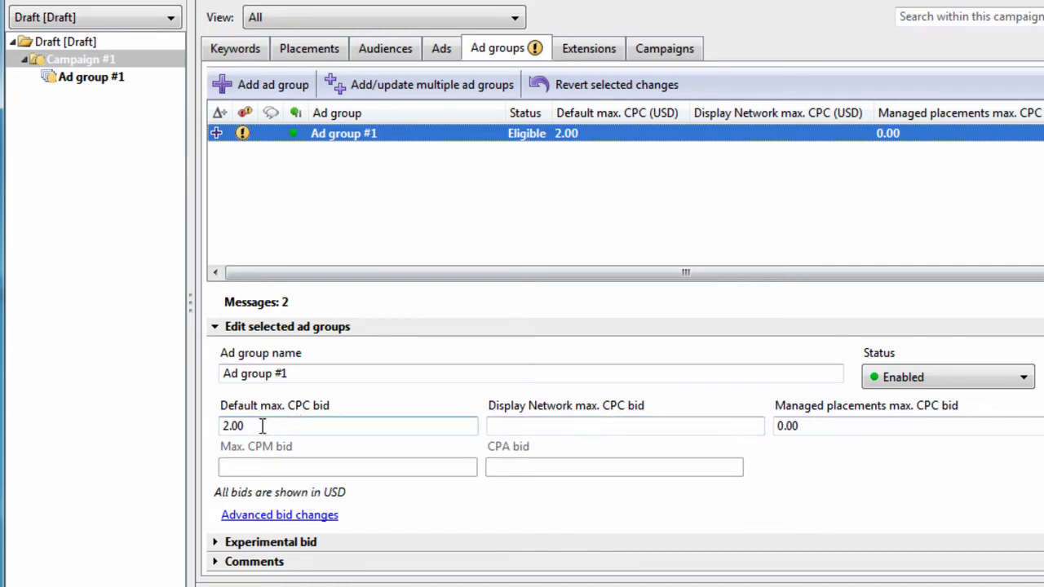
{"action": "left_click_drag", "start_coordinate": [262, 425], "coordinate": [164, 424]}
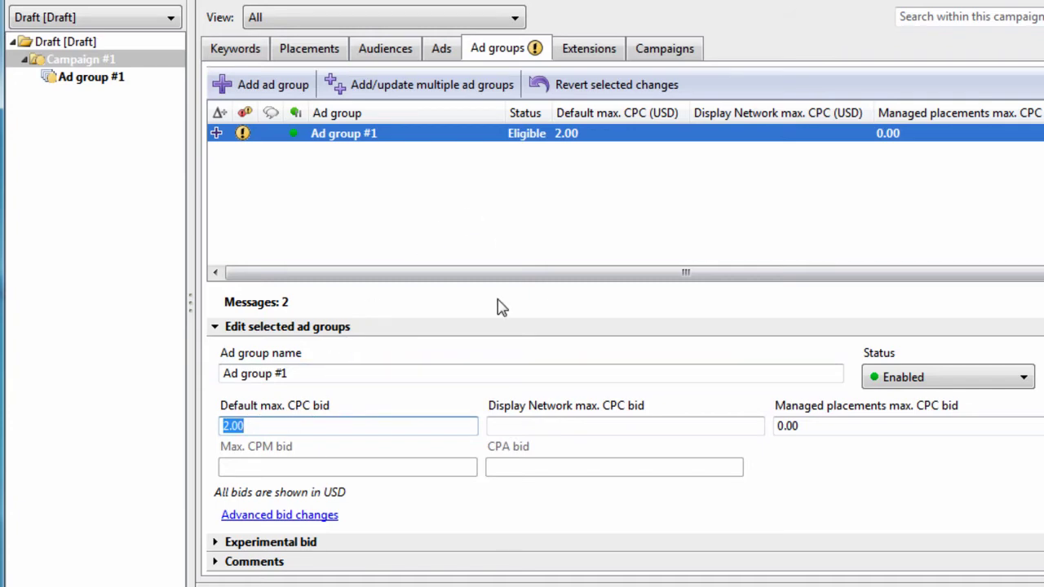
{"action": "left_click", "coordinate": [526, 425]}
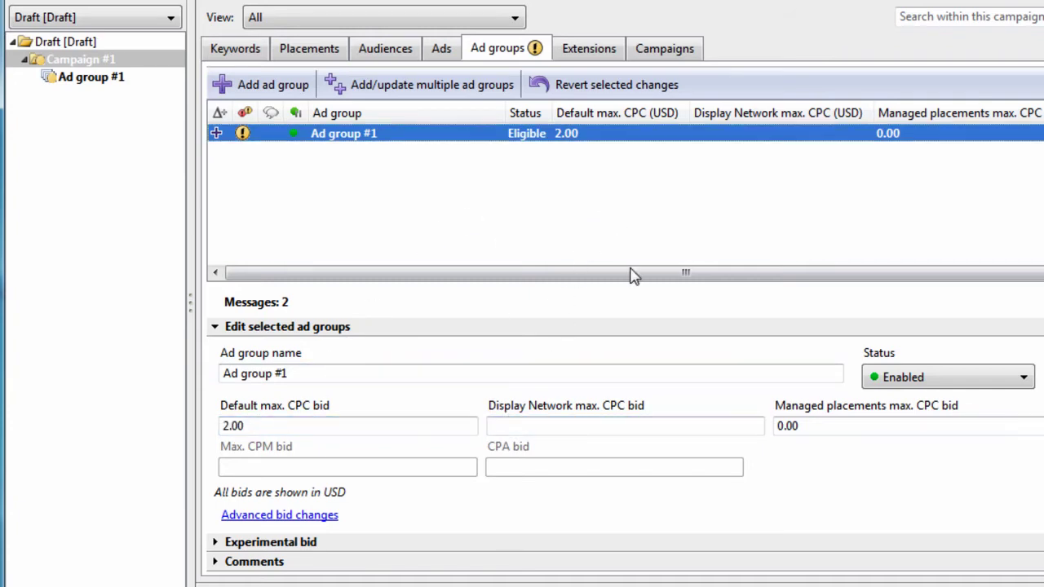
{"action": "left_click", "coordinate": [805, 421]}
{"action": "left_click", "coordinate": [279, 544]}
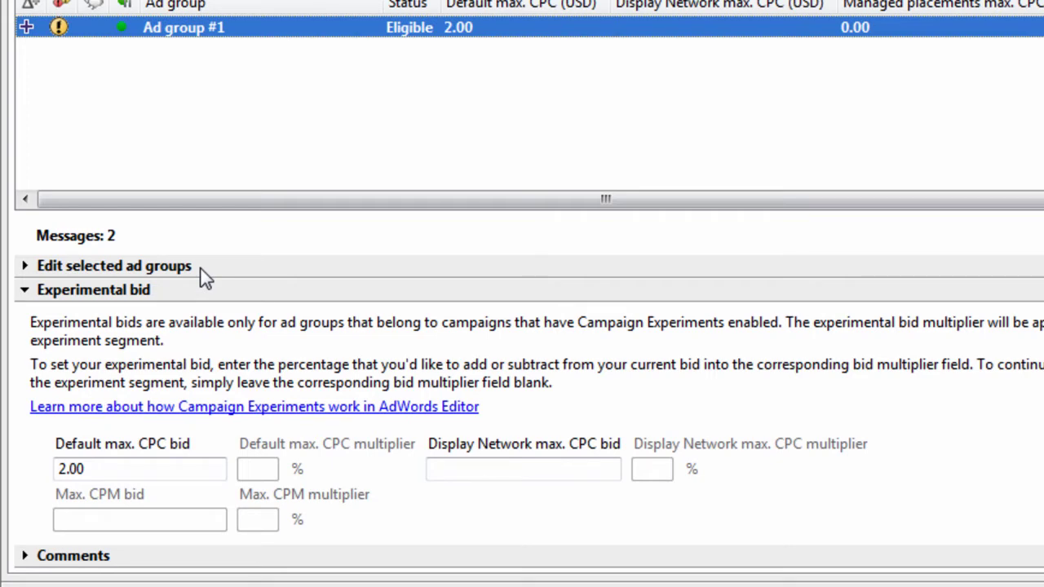
{"action": "left_click", "coordinate": [200, 269]}
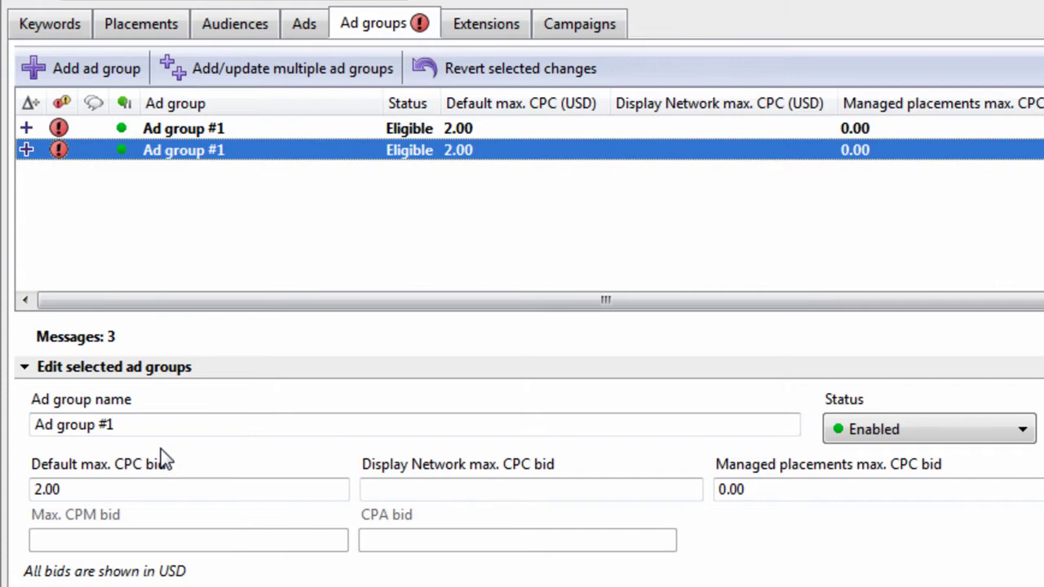
Rename the duplicate copy of Ad group #1 as Ad group #2.
{"action": "left_click", "coordinate": [137, 424]}
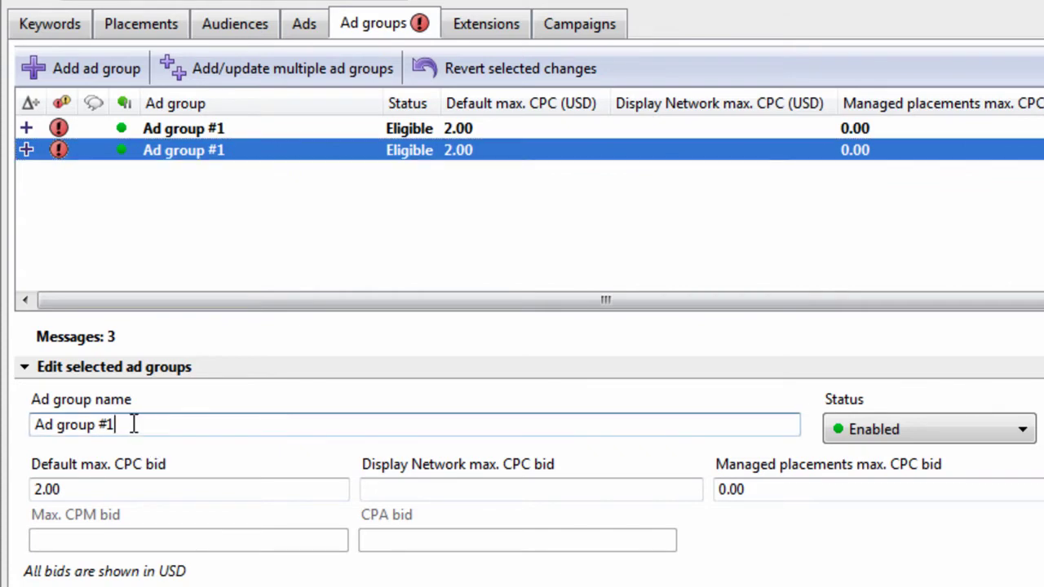
{"action": "key", "text": "BackSpace"}
{"action": "left_click", "coordinate": [216, 244]}
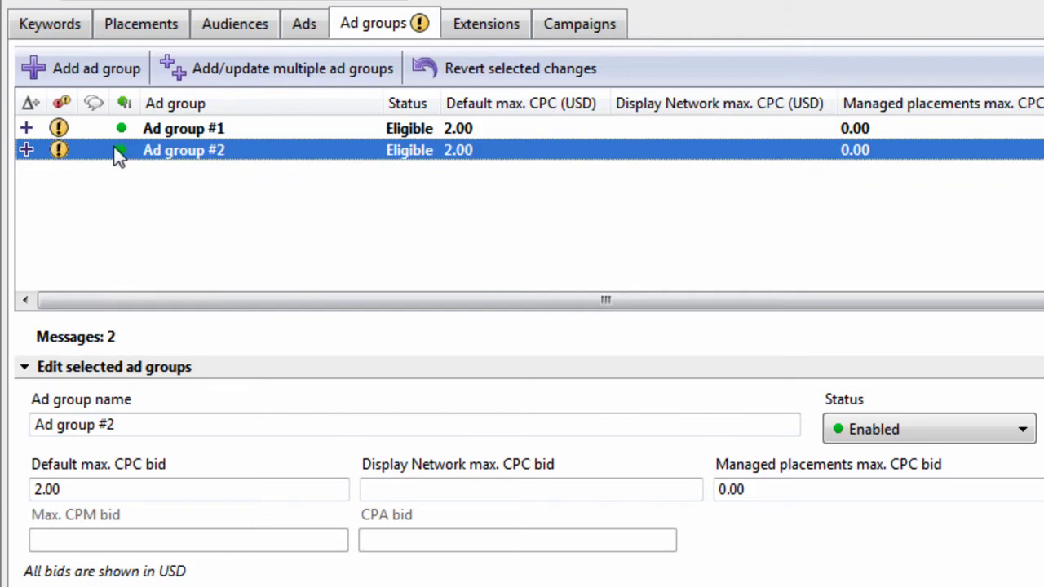
Add a text ad to Ad group #1 with the headline "dsfsdfsd".
{"action": "mouse_move", "coordinate": [59, 155]}
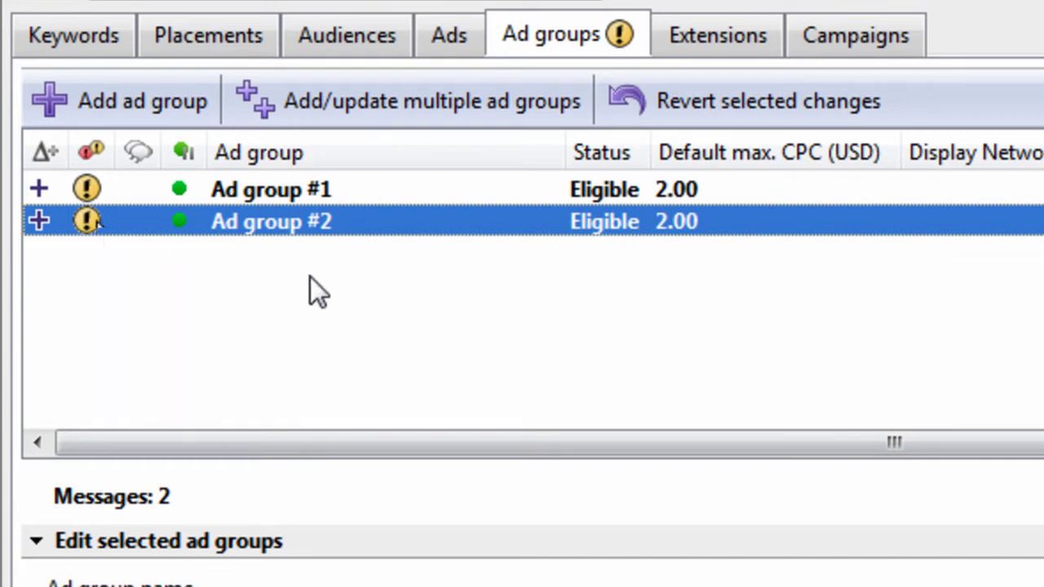
{"action": "left_click", "coordinate": [362, 191]}
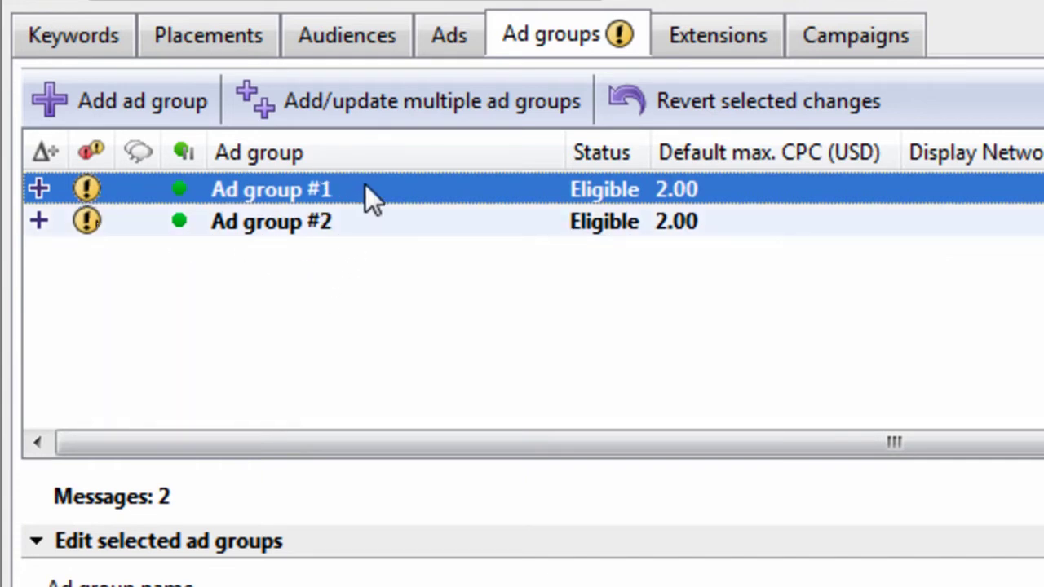
{"action": "left_click", "coordinate": [453, 40]}
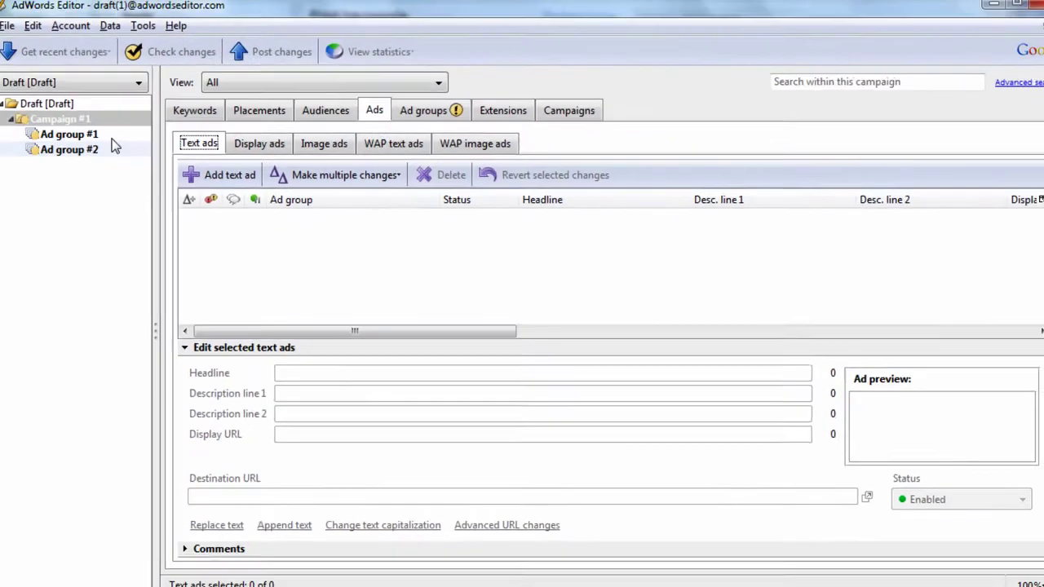
{"action": "left_click", "coordinate": [112, 136]}
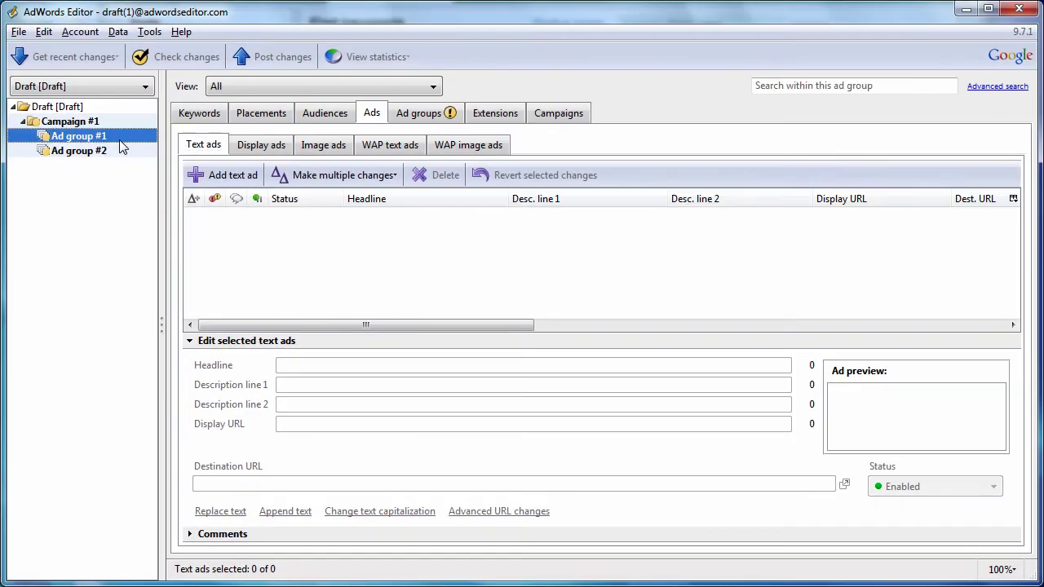
{"action": "left_click", "coordinate": [232, 174]}
{"action": "type", "text": "dsfsdfsd"}
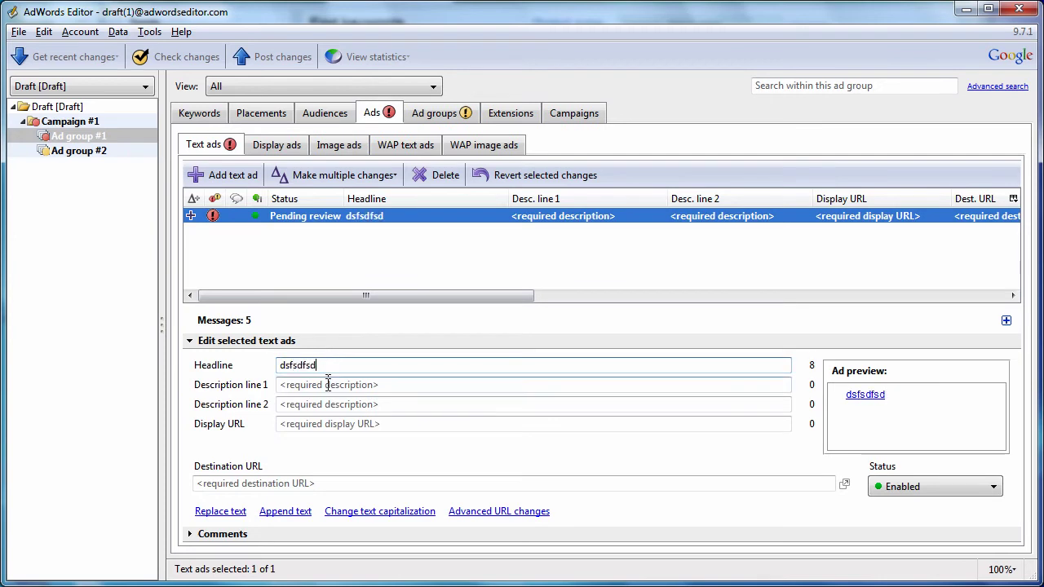
Fill in the text ad's description line 1 "dfdsfsd", description line 2 "dsfsdfsd" and display URL "sdfsdsfd.com".
{"action": "left_click", "coordinate": [328, 384]}
{"action": "type", "text": "dfdsfsd"}
{"action": "left_click", "coordinate": [333, 405]}
{"action": "type", "text": "dsfsdfsd"}
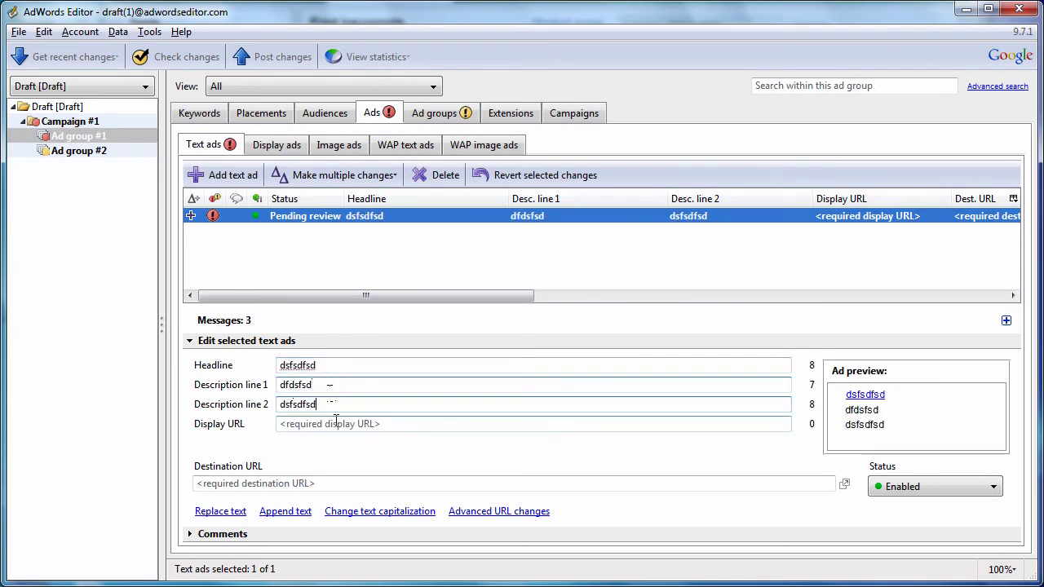
{"action": "left_click", "coordinate": [336, 422]}
{"action": "type", "text": "sdfsdfsd.com"}
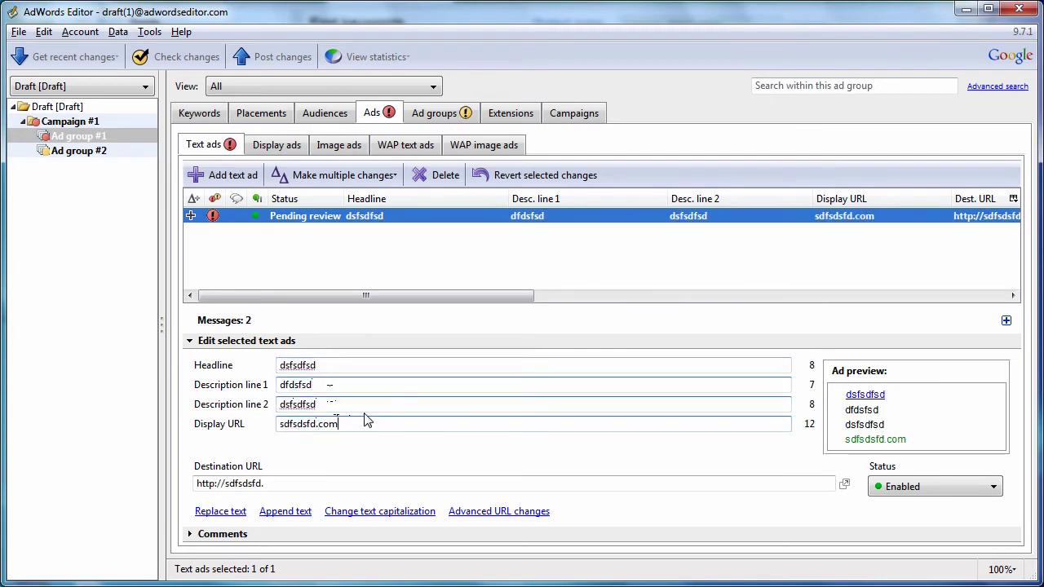
Apply the new text ad's entries and check the warning shown for Ad group #1.
{"action": "left_click", "coordinate": [342, 268]}
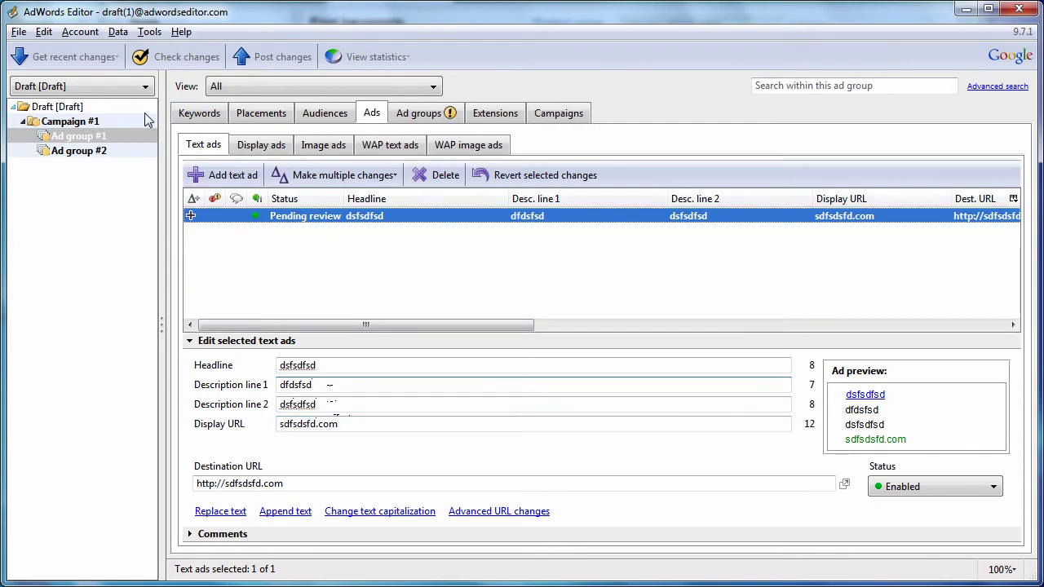
{"action": "left_click", "coordinate": [416, 119]}
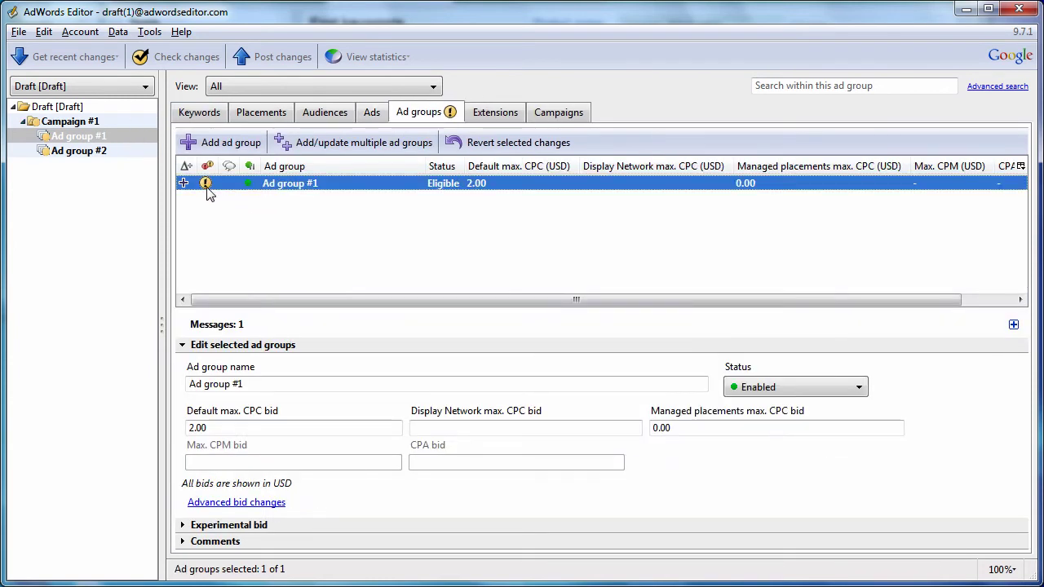
{"action": "mouse_move", "coordinate": [208, 189]}
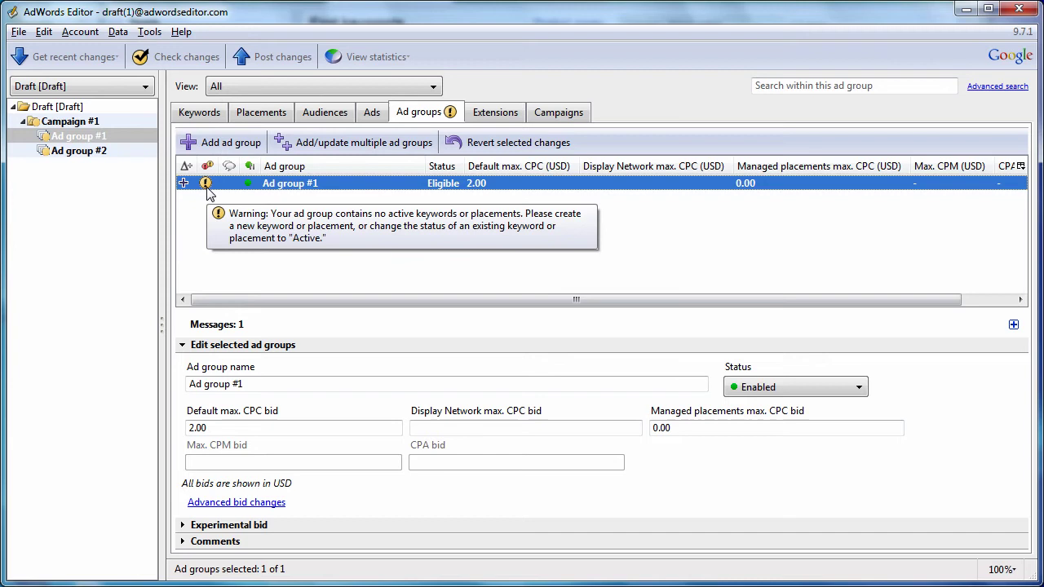
Add the positive keyword "sfsdfsd" to Ad group #1.
{"action": "left_click", "coordinate": [206, 116]}
{"action": "left_click", "coordinate": [129, 140]}
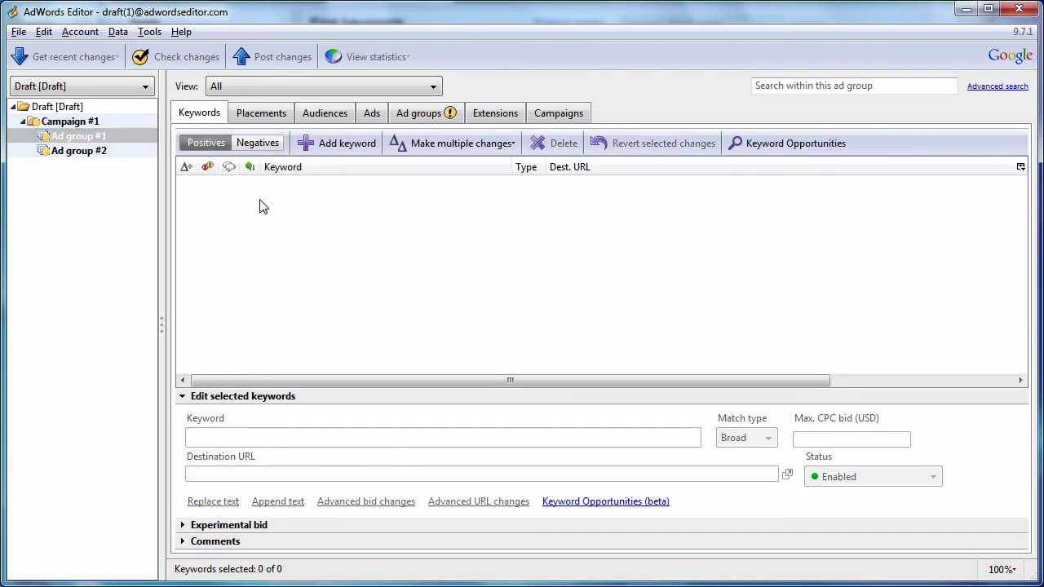
{"action": "left_click", "coordinate": [345, 150]}
{"action": "type", "text": "sfsdfsd"}
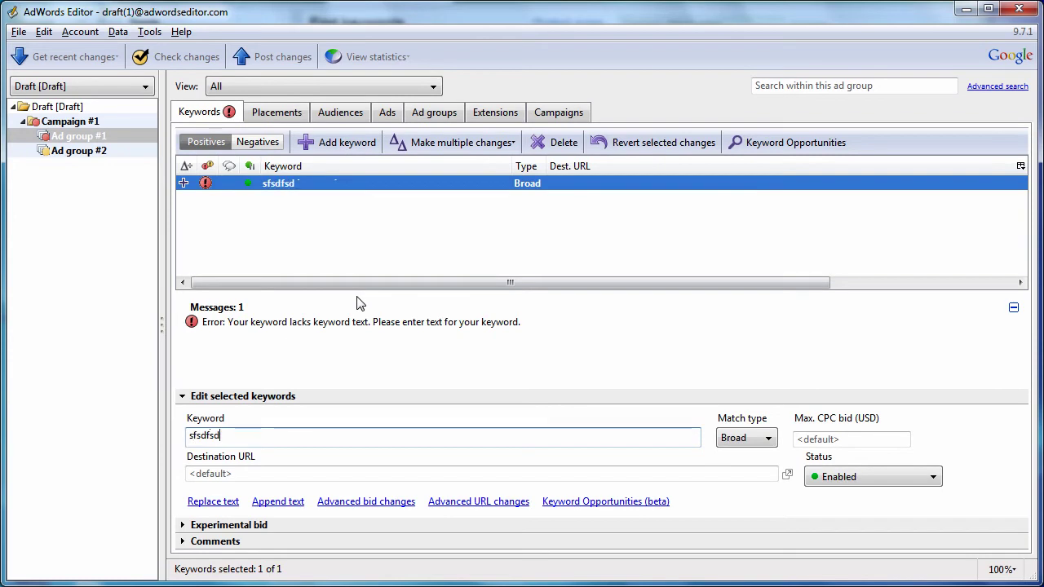
{"action": "left_click", "coordinate": [308, 249]}
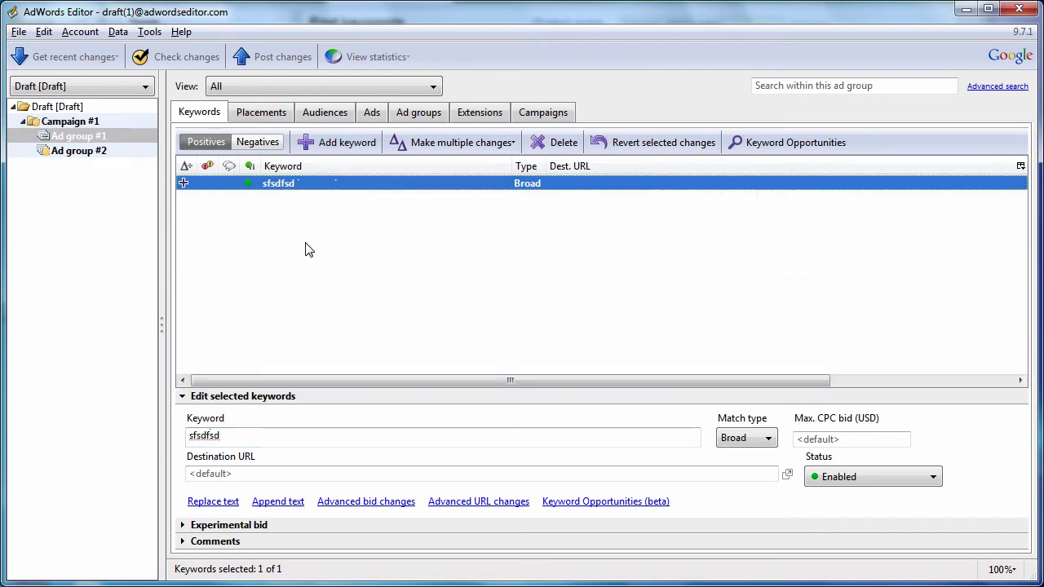
Replace "#" with "Number " in the name of Ad group #1 using Replace text.
{"action": "left_click", "coordinate": [415, 116]}
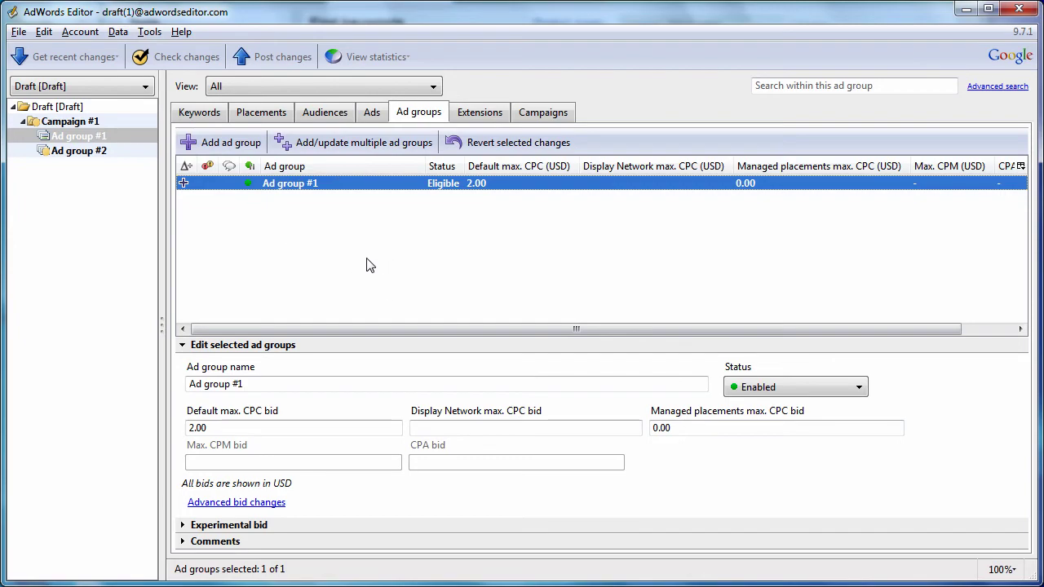
{"action": "key", "text": "ctrl+h"}
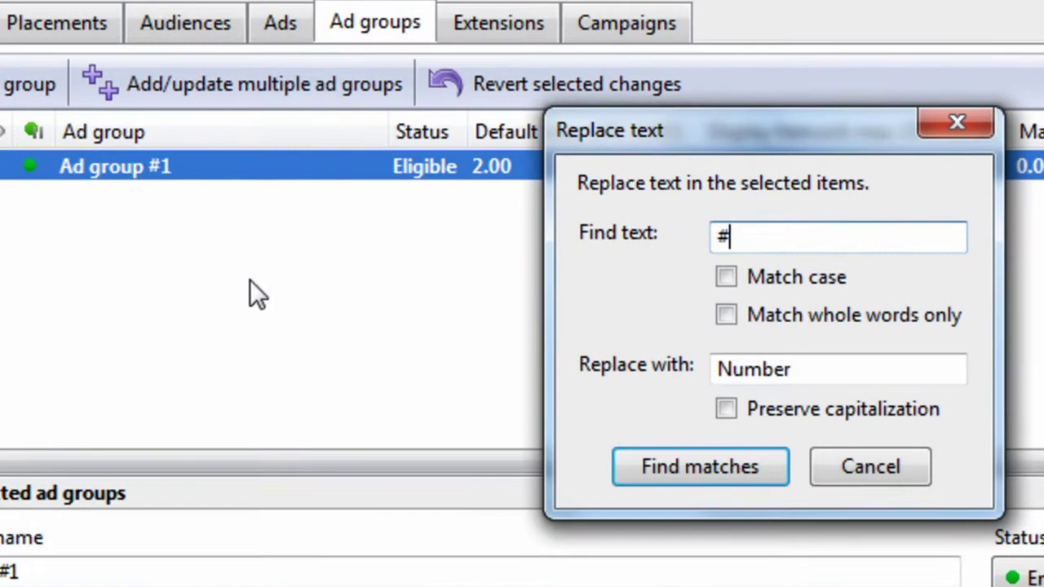
{"action": "double_click", "coordinate": [726, 237]}
{"action": "left_click", "coordinate": [745, 367]}
{"action": "left_click_drag", "start_coordinate": [821, 372], "coordinate": [658, 376]}
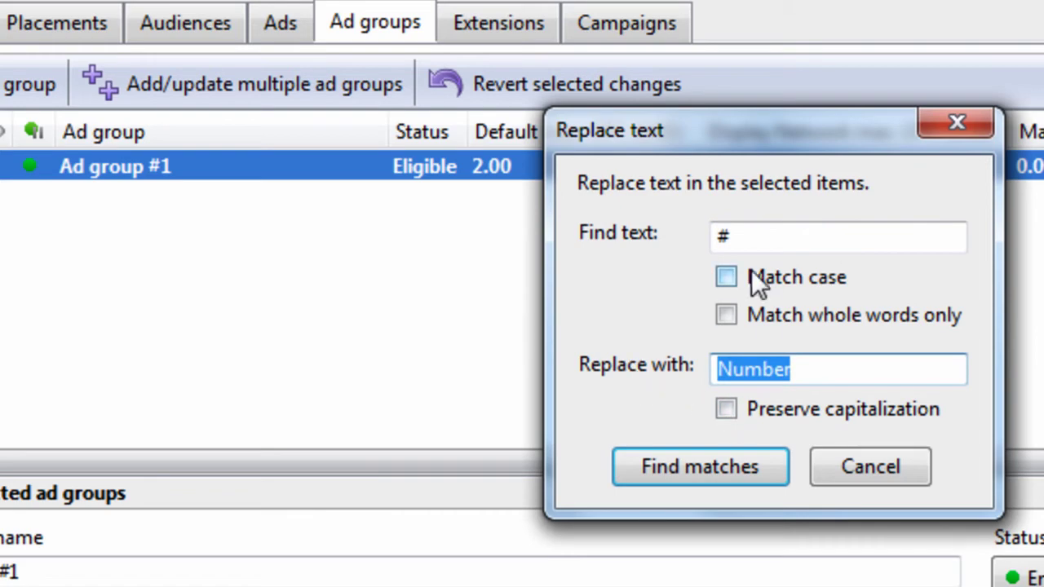
{"action": "left_click", "coordinate": [823, 367]}
{"action": "left_click", "coordinate": [754, 469]}
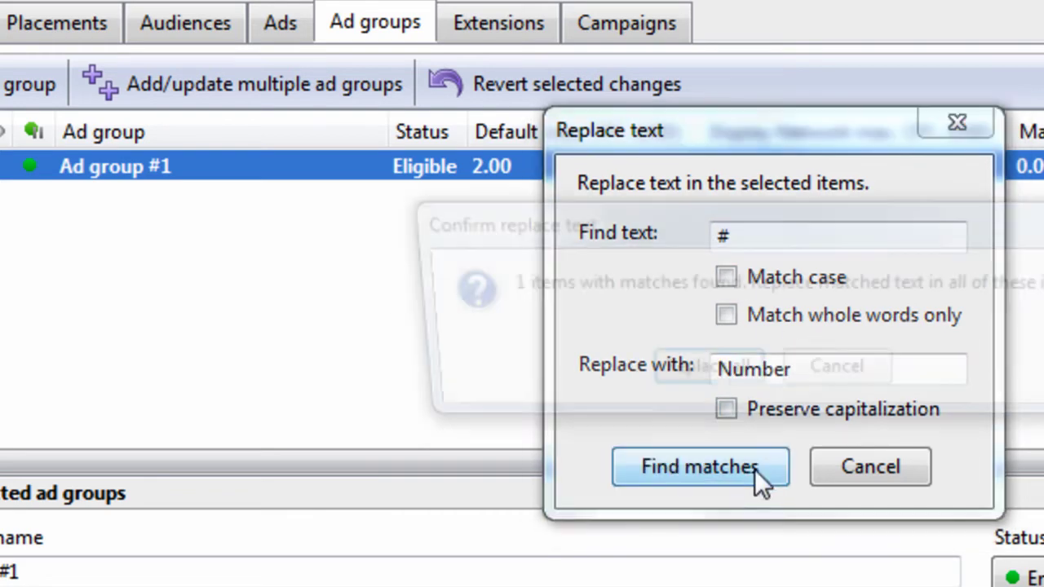
{"action": "left_click", "coordinate": [745, 371]}
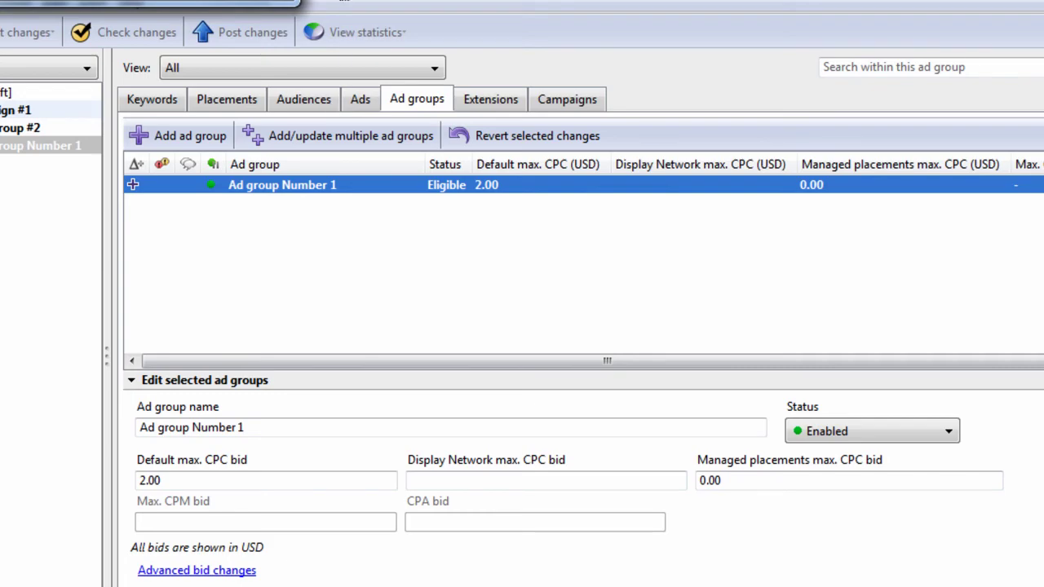
Append "Best " before the existing text in the name of Ad group Number 1.
{"action": "left_click_drag", "start_coordinate": [579, 155], "coordinate": [673, 215]}
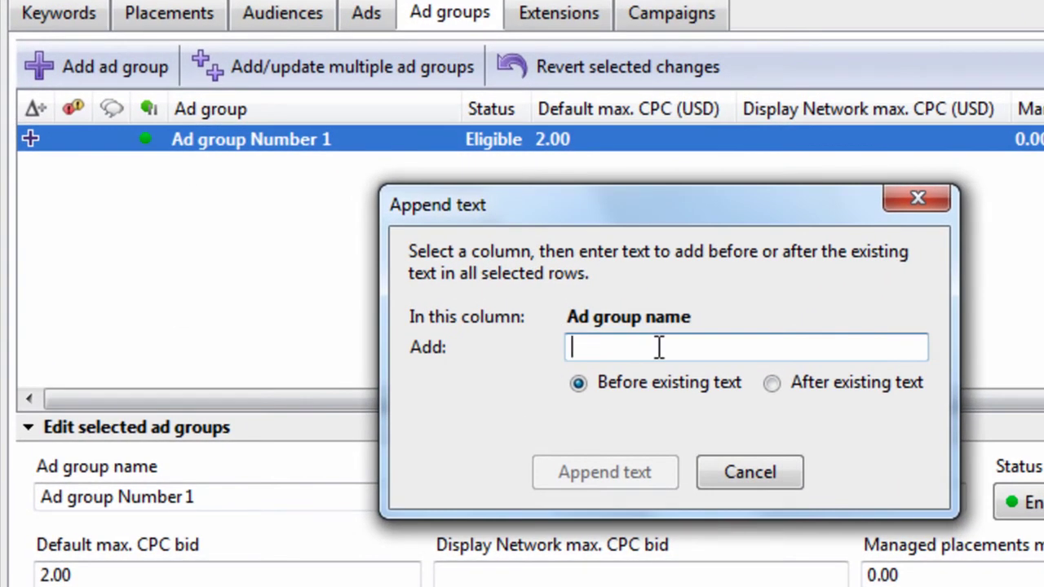
{"action": "type", "text": "Best"}
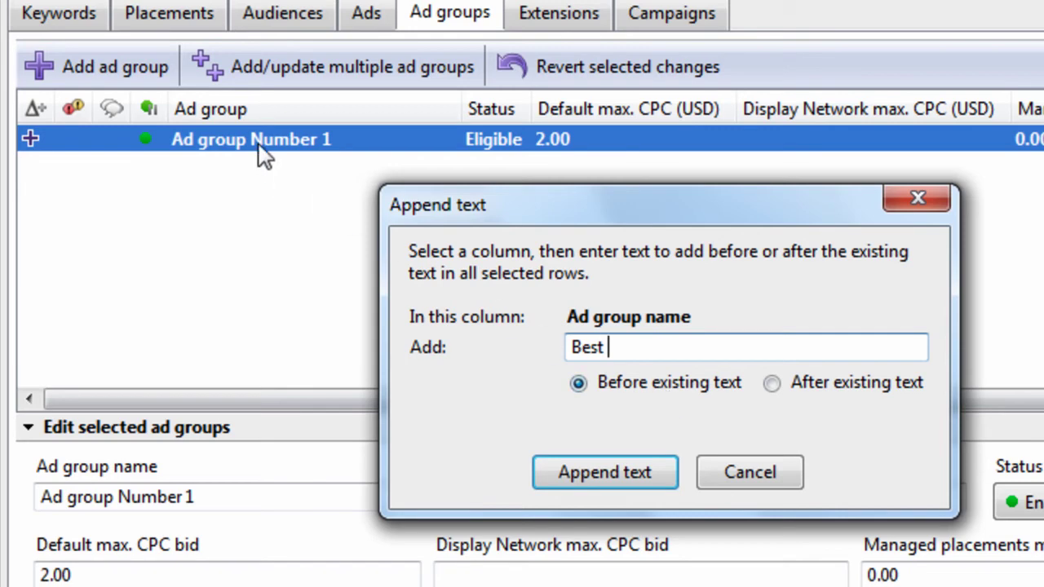
{"action": "left_click", "coordinate": [612, 458]}
{"action": "left_click", "coordinate": [607, 406]}
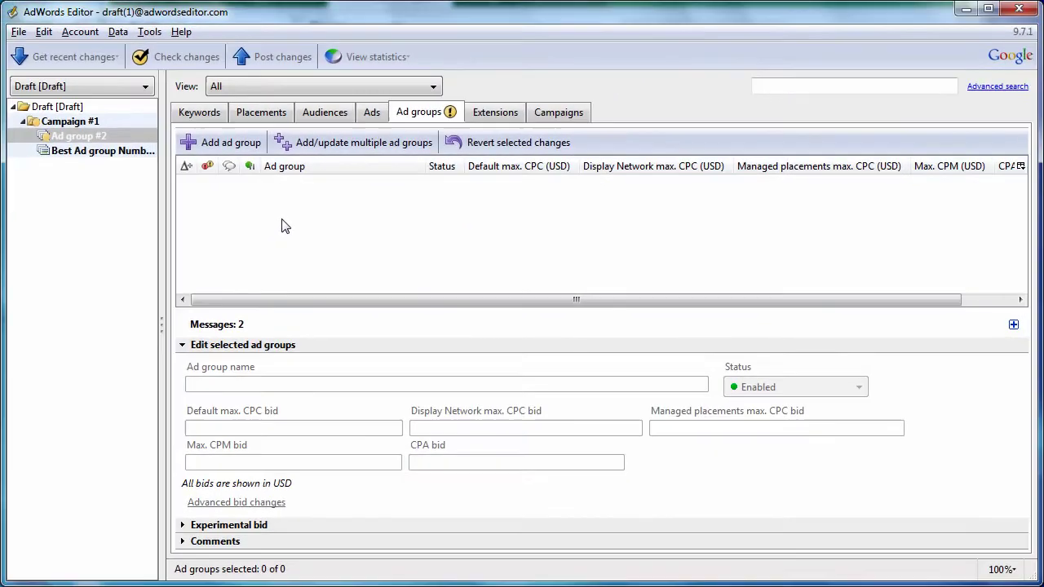
Remove Ad group #2 from Campaign #1, keeping Best Ad group Number 1 selected.
{"action": "key", "text": "ctrl+z"}
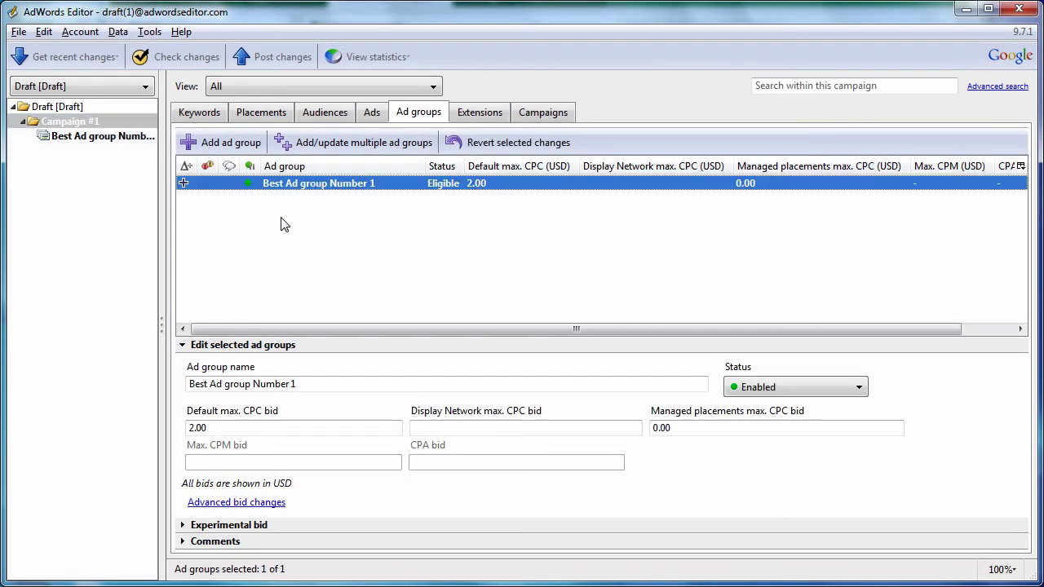
{"action": "left_click", "coordinate": [252, 236]}
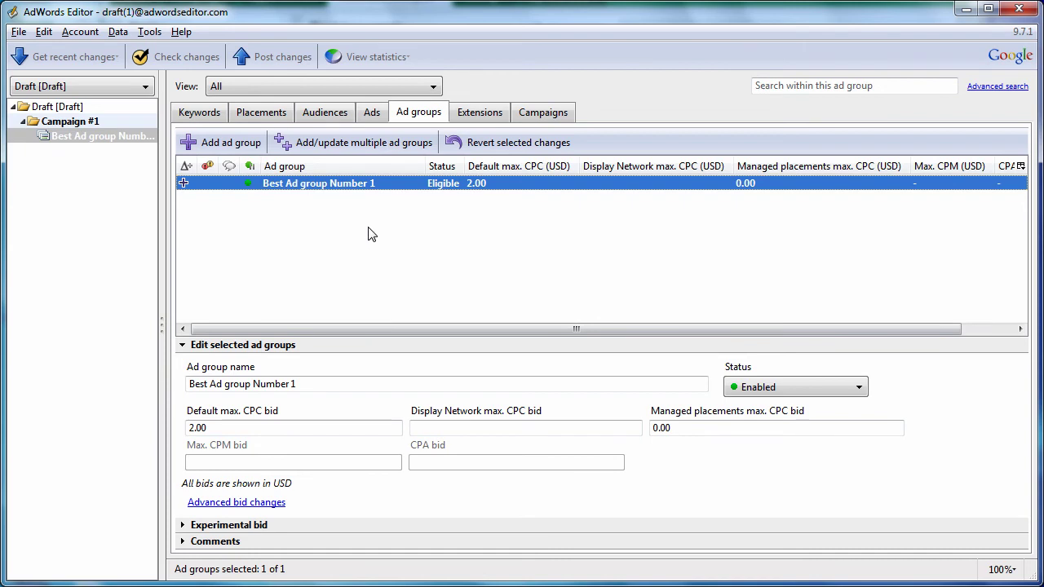
Review the editable name and default max. CPC bid of Best Ad group Number 1.
{"action": "left_click", "coordinate": [285, 381]}
{"action": "triple_click", "coordinate": [275, 384]}
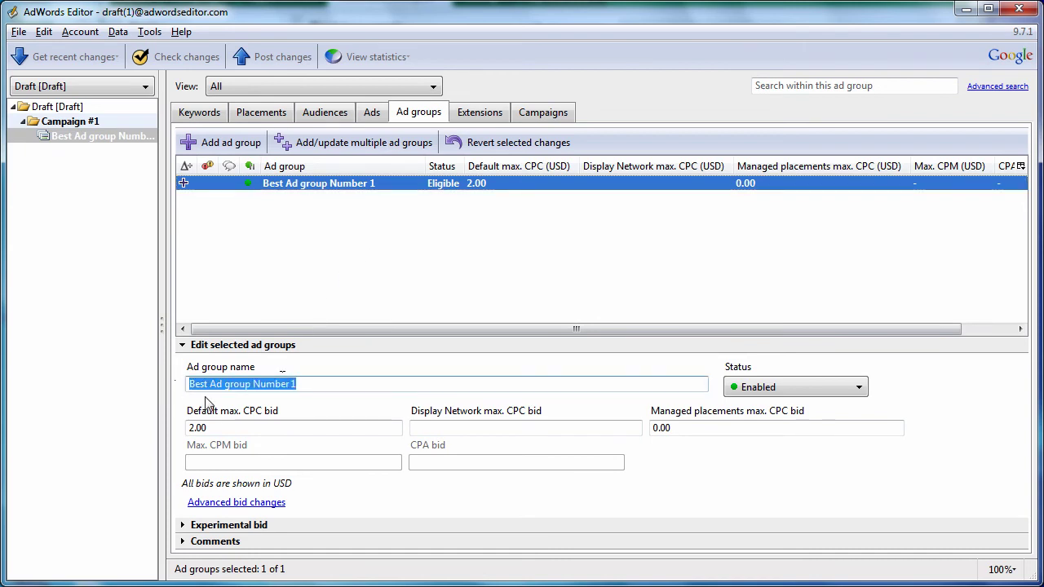
{"action": "triple_click", "coordinate": [226, 429]}
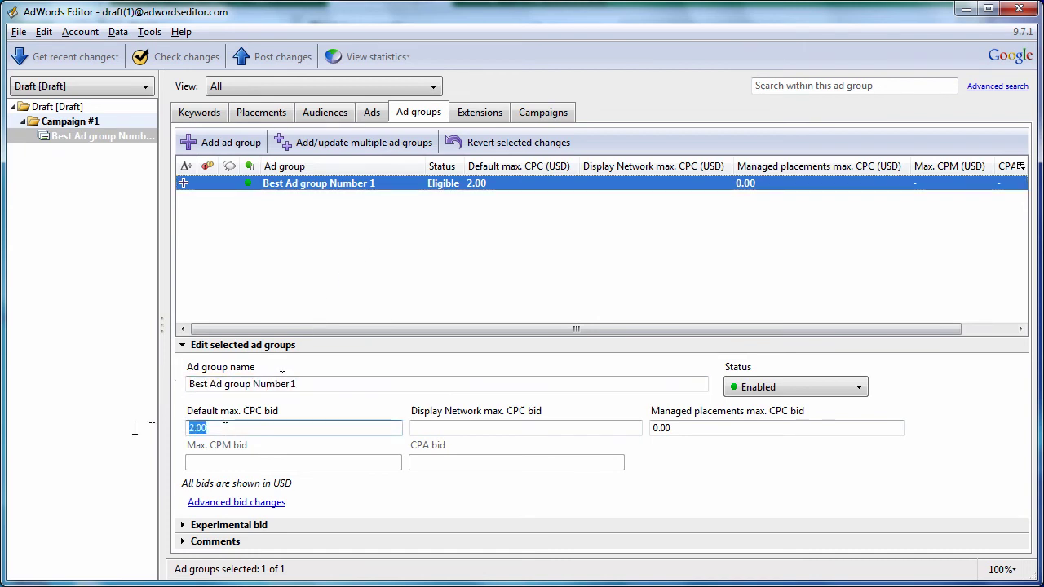
{"action": "left_click", "coordinate": [340, 272]}
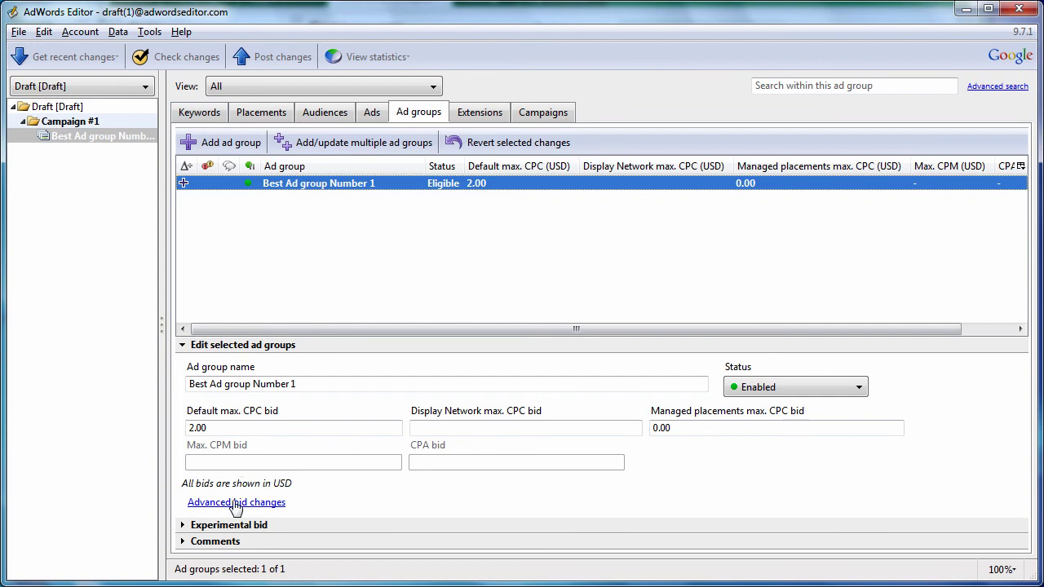
Add the comment "This is the best keyword group" to Best Ad group Number 1.
{"action": "left_click", "coordinate": [246, 542]}
{"action": "left_click", "coordinate": [269, 419]}
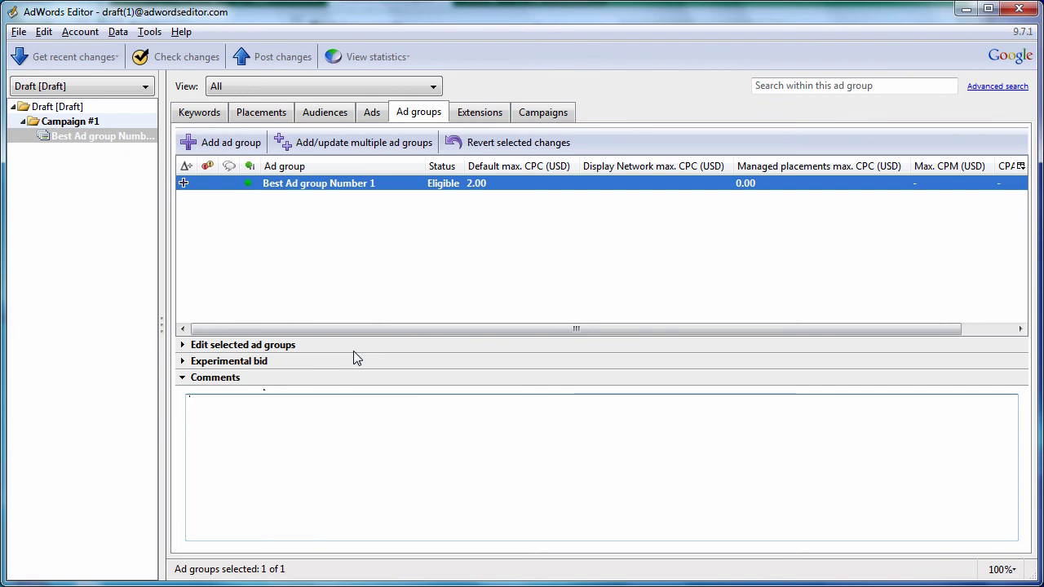
{"action": "type", "text": "This is the best keyword g"}
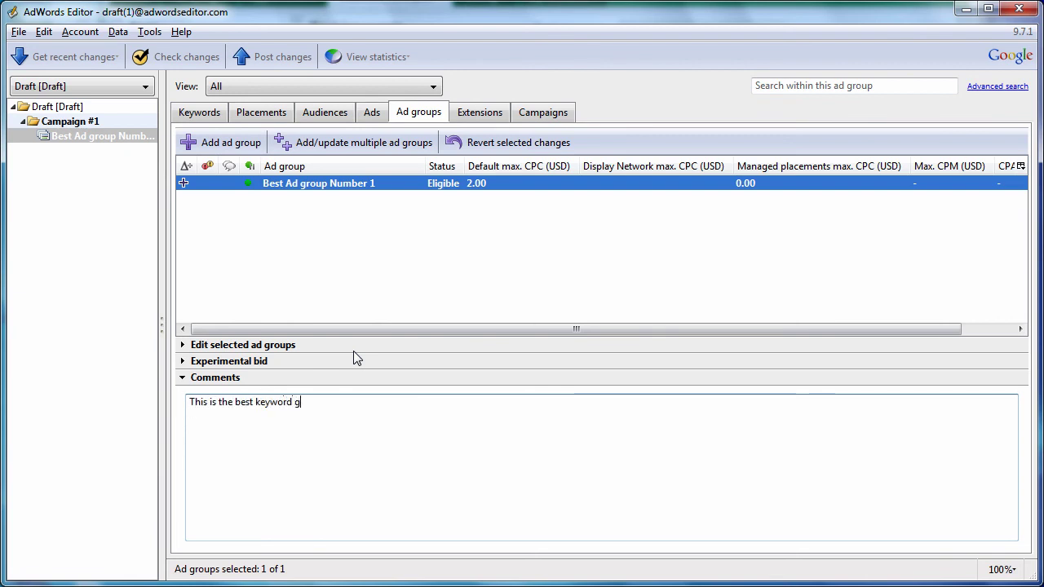
{"action": "type", "text": "roup"}
{"action": "left_click", "coordinate": [334, 346]}
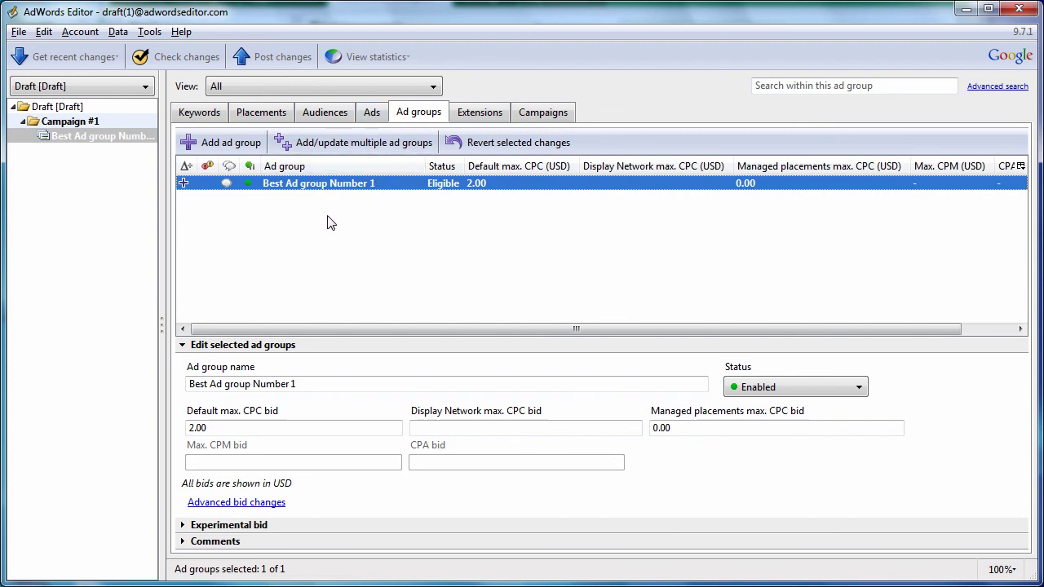
Open the text ads of Best Ad group Number 1.
{"action": "left_click", "coordinate": [372, 114]}
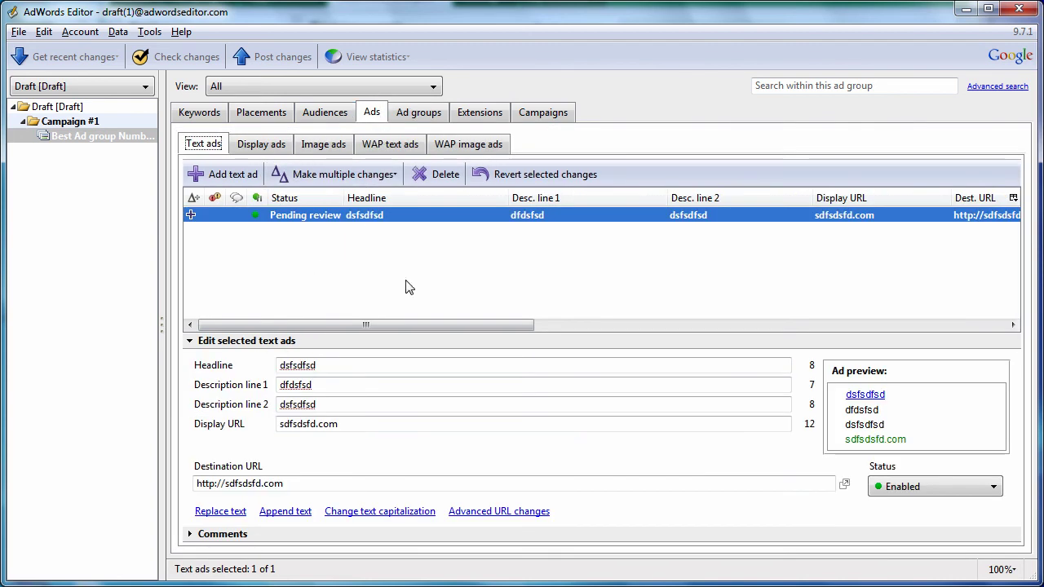